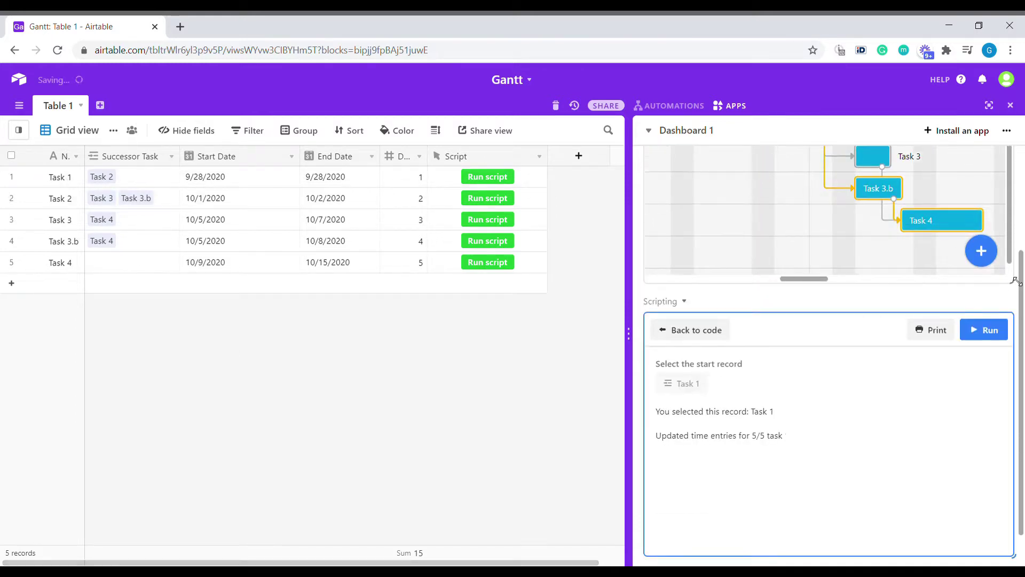
# - Clear the start and end dates of tasks 2–5 and recalculate all dates from Task 1
pyautogui.scroll(3, 1016, 281)
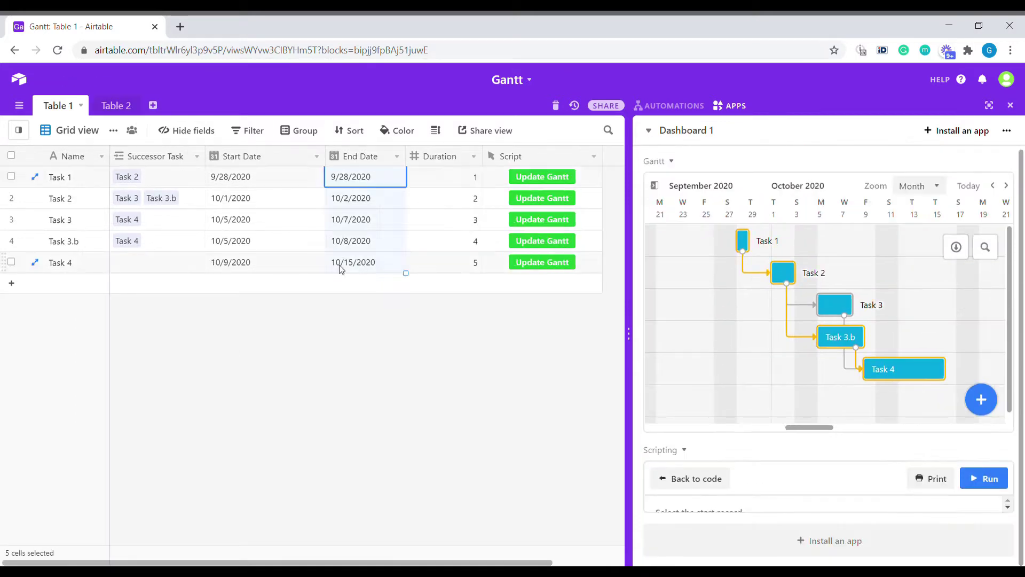
pyautogui.press('Delete')
pyautogui.moveTo(265, 197); pyautogui.dragTo(267, 251)
pyautogui.press('Delete')
pyautogui.click(542, 177)
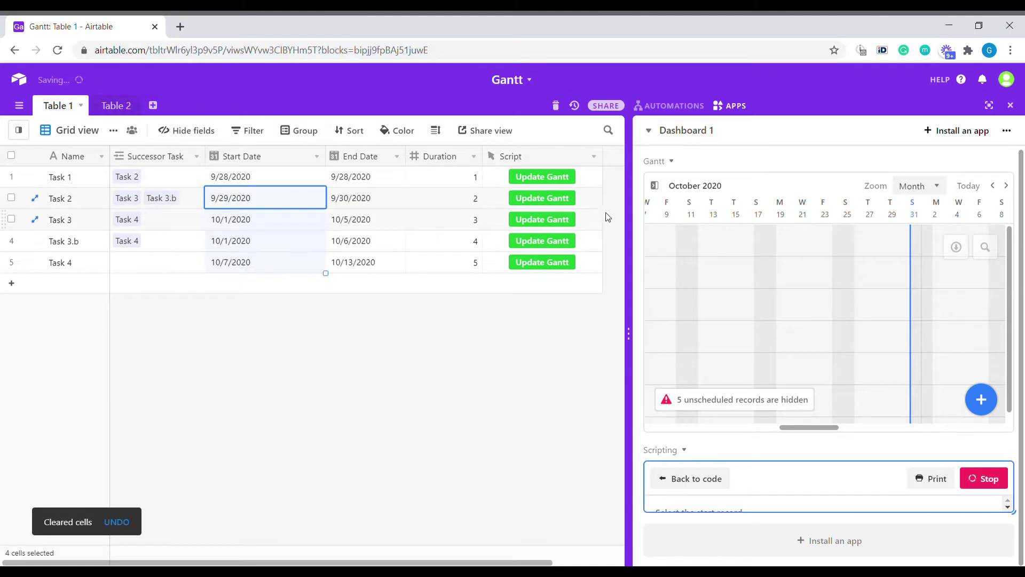
# - Move Task 3's start date to 10/8 and reschedule the following tasks
pyautogui.click(272, 224)
pyautogui.click(270, 225)
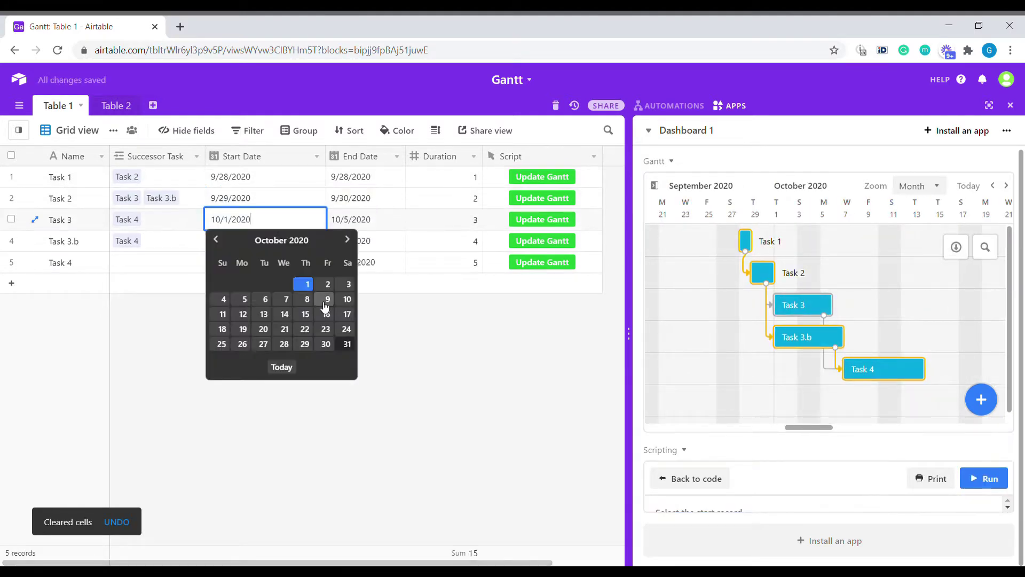
pyautogui.click(324, 303)
pyautogui.click(542, 218)
pyautogui.click(463, 217)
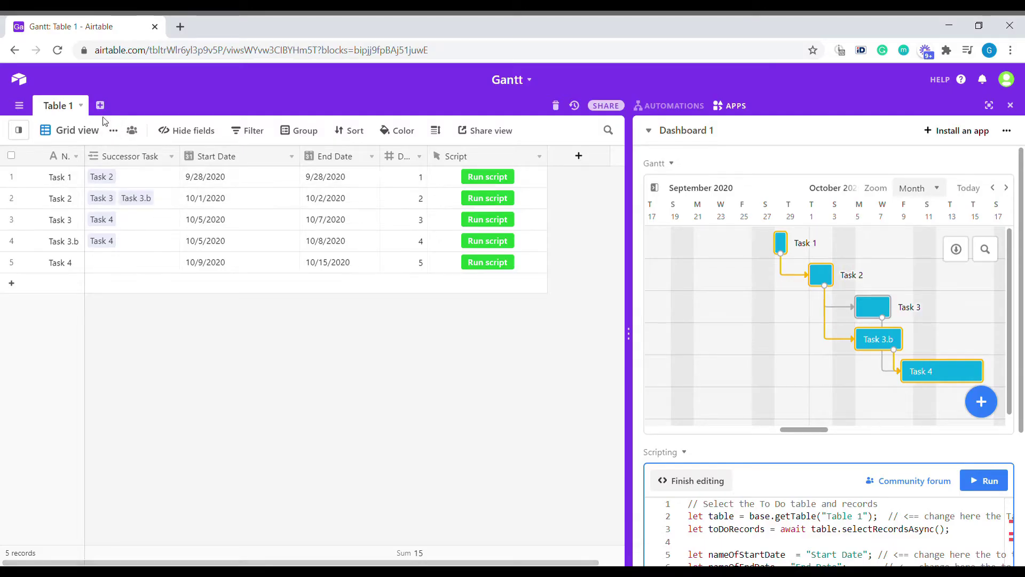
# - Create an empty table named Table 2 and rename its Name field to 'Task name'
pyautogui.click(102, 105)
pyautogui.click(129, 127)
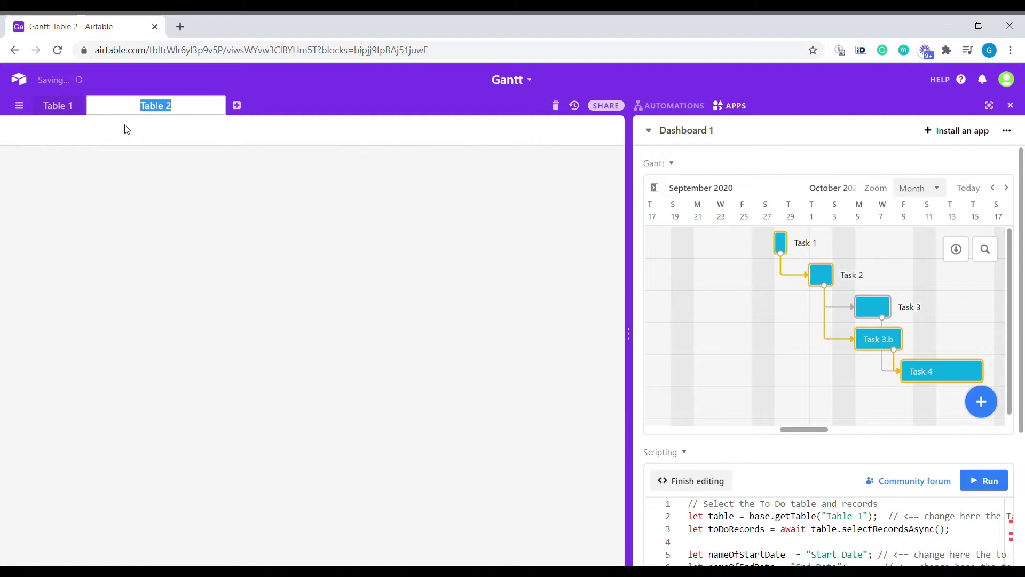
pyautogui.click(224, 182)
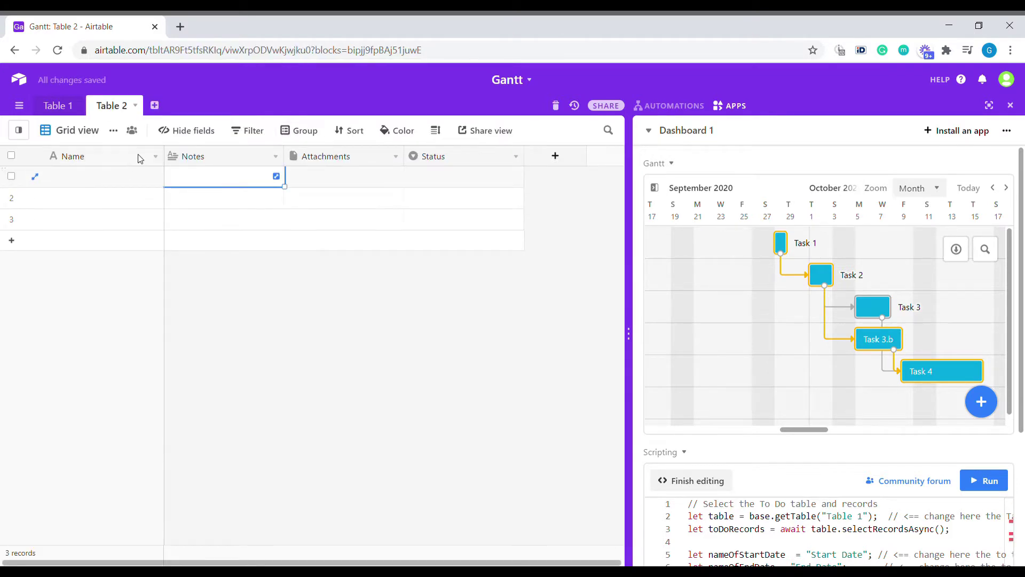
pyautogui.click(155, 156)
pyautogui.click(150, 178)
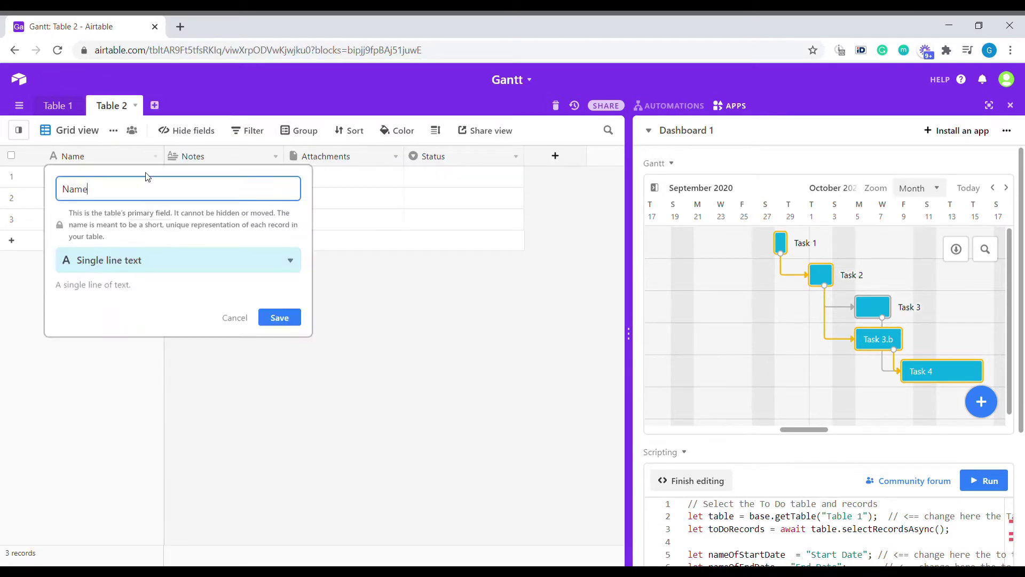
pyautogui.write('Task')
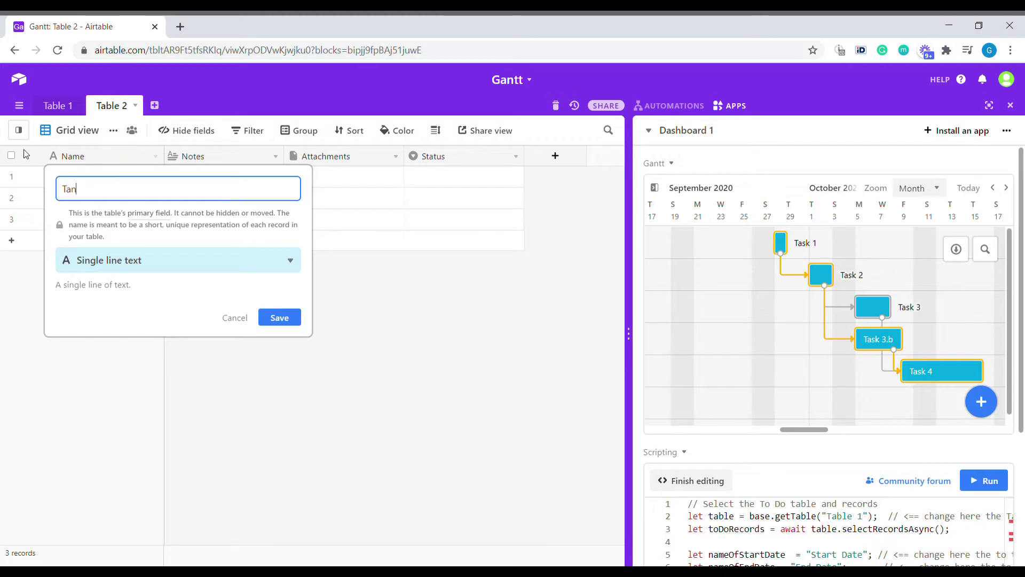
pyautogui.write(' name')
pyautogui.press('Return')
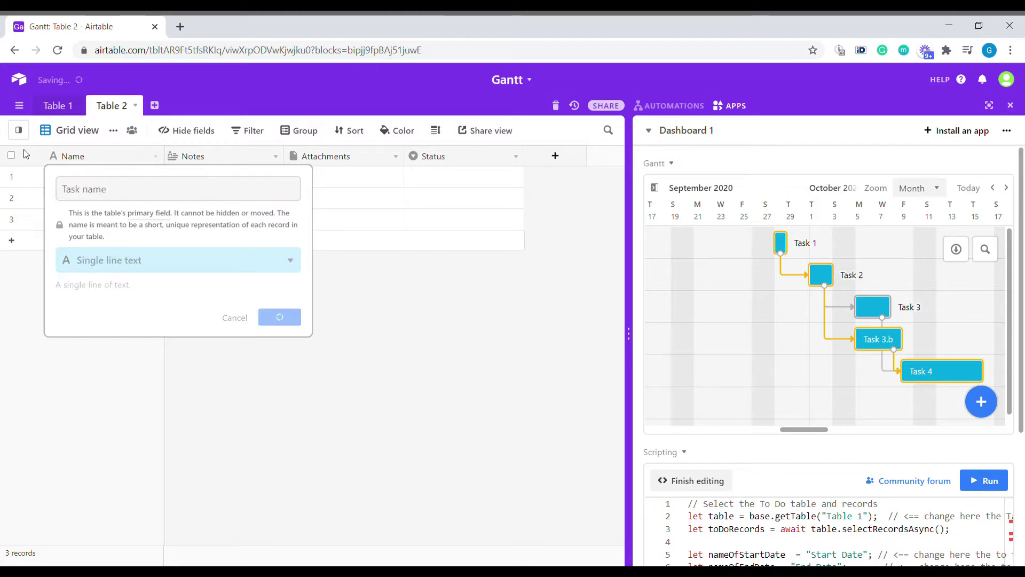
# - Convert the Notes field into a link to records in Table 2, skipping lookup fields
pyautogui.click(276, 157)
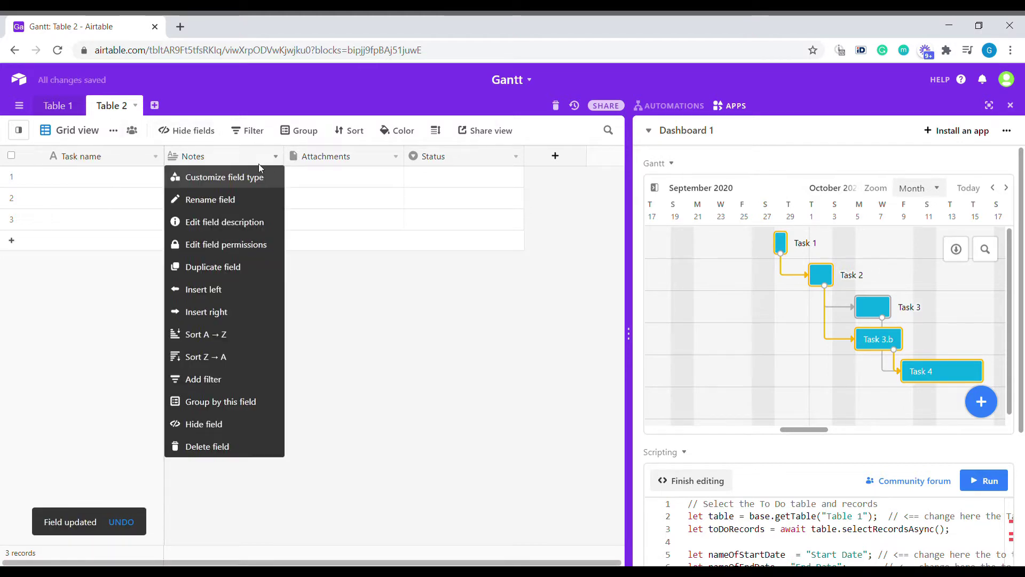
pyautogui.click(257, 177)
pyautogui.click(241, 226)
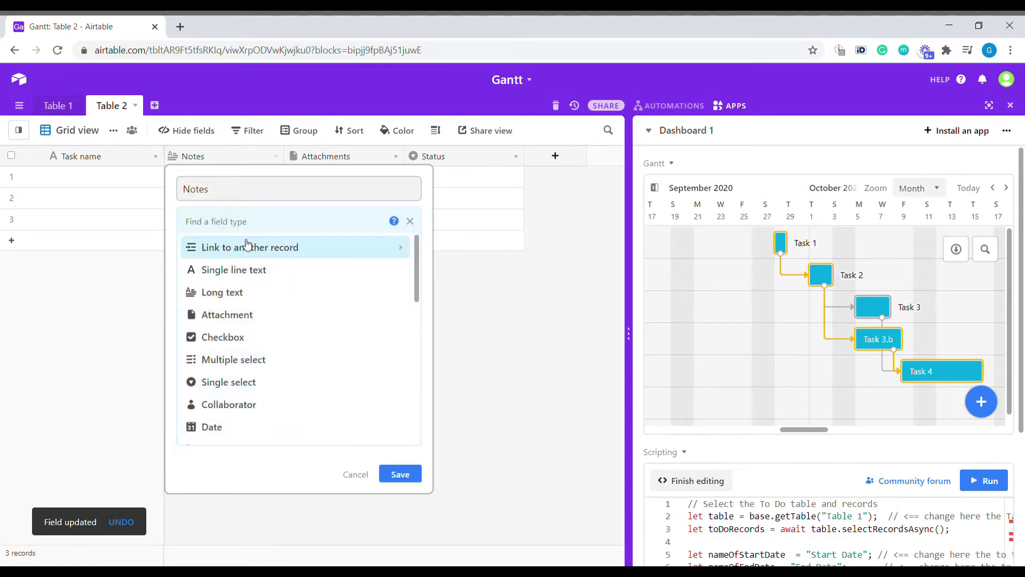
pyautogui.click(247, 246)
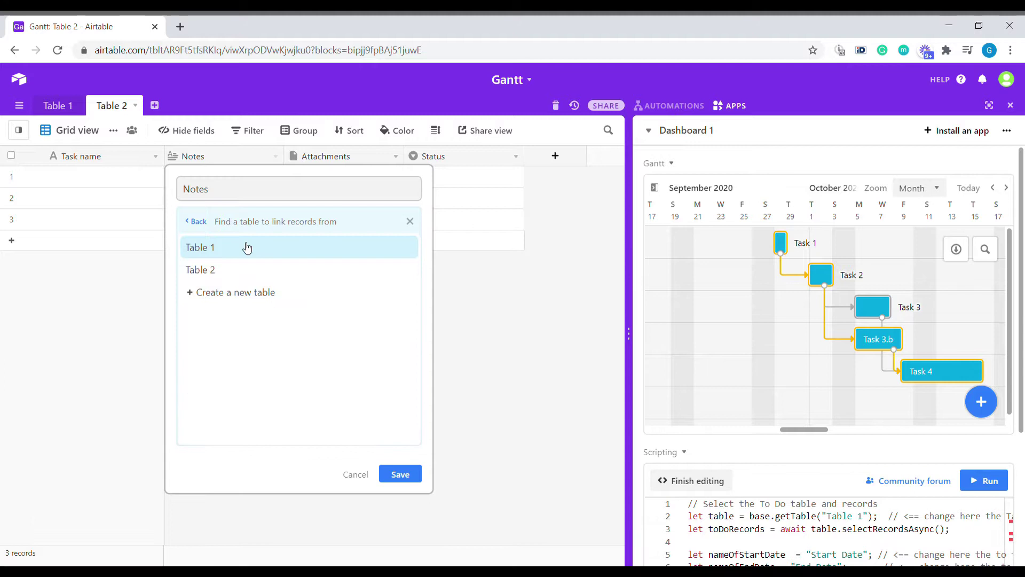
pyautogui.click(248, 268)
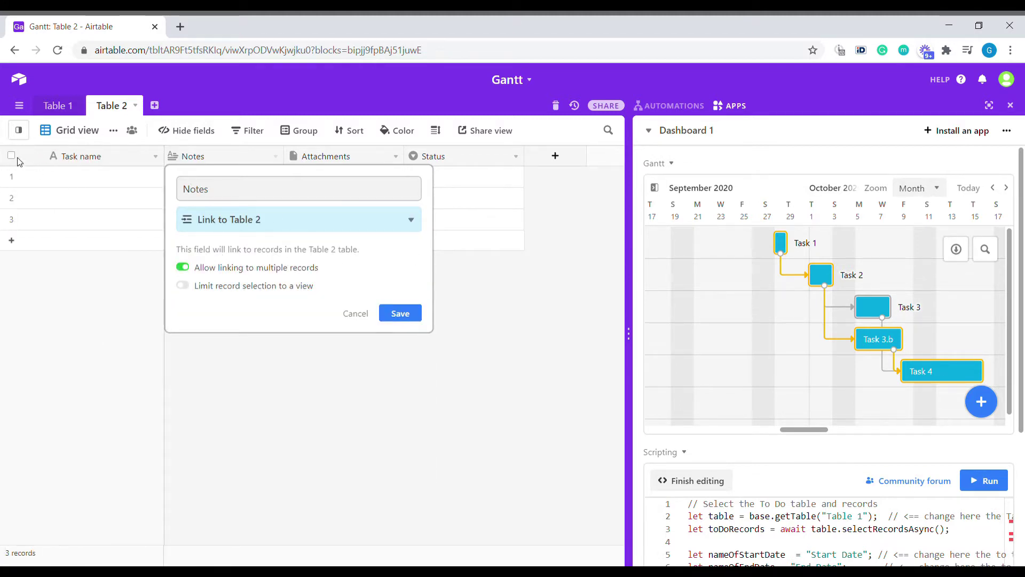
pyautogui.click(403, 315)
pyautogui.press('Escape')
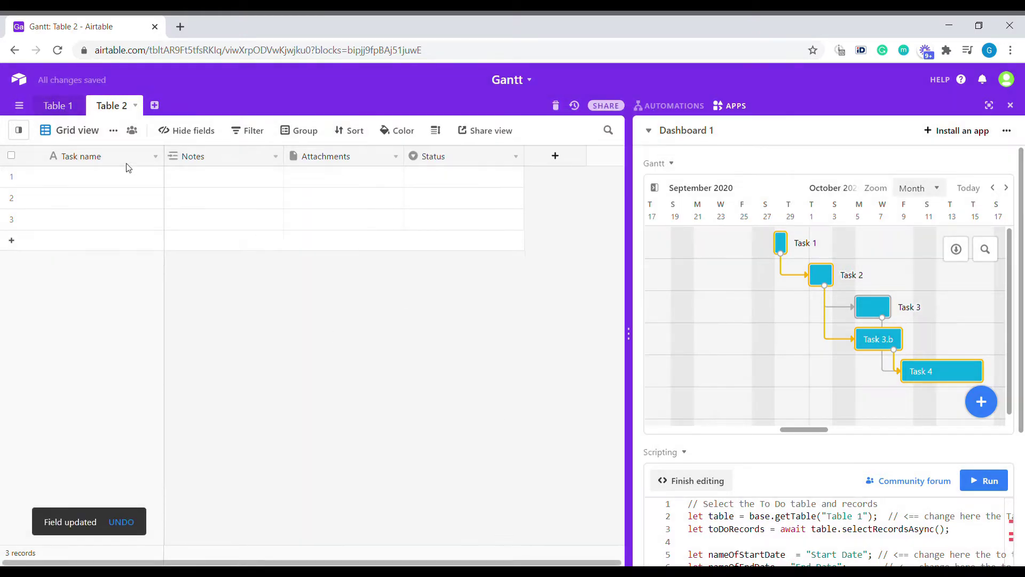
# - Paste Table 1's five task names into Table 2's Task name column and begin renaming Notes
pyautogui.click(59, 105)
pyautogui.moveTo(59, 177); pyautogui.dragTo(67, 266)
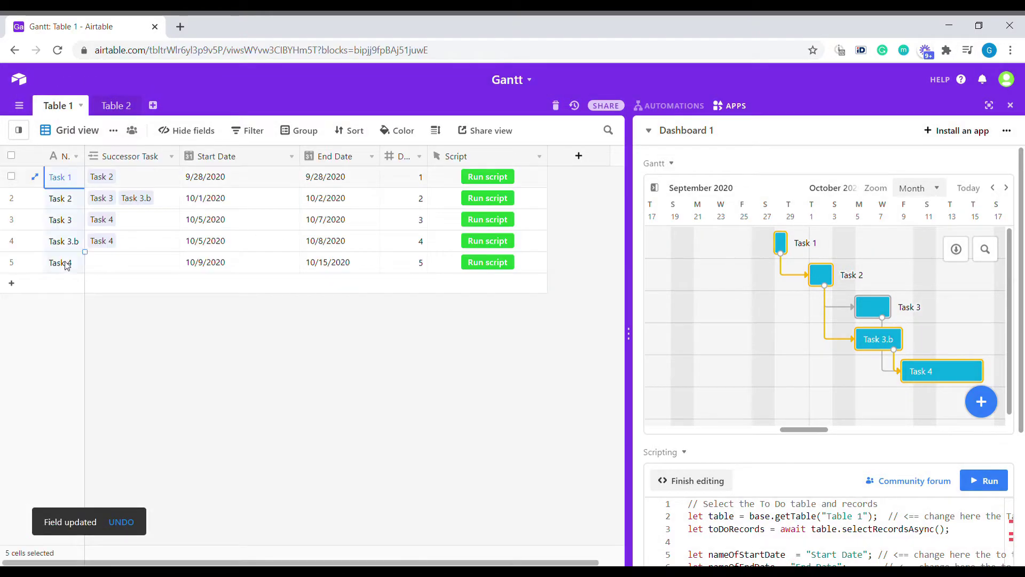
pyautogui.hotkey('ctrl', 'c')
pyautogui.click(116, 106)
pyautogui.click(69, 179)
pyautogui.hotkey('ctrl', 'v')
pyautogui.click(276, 157)
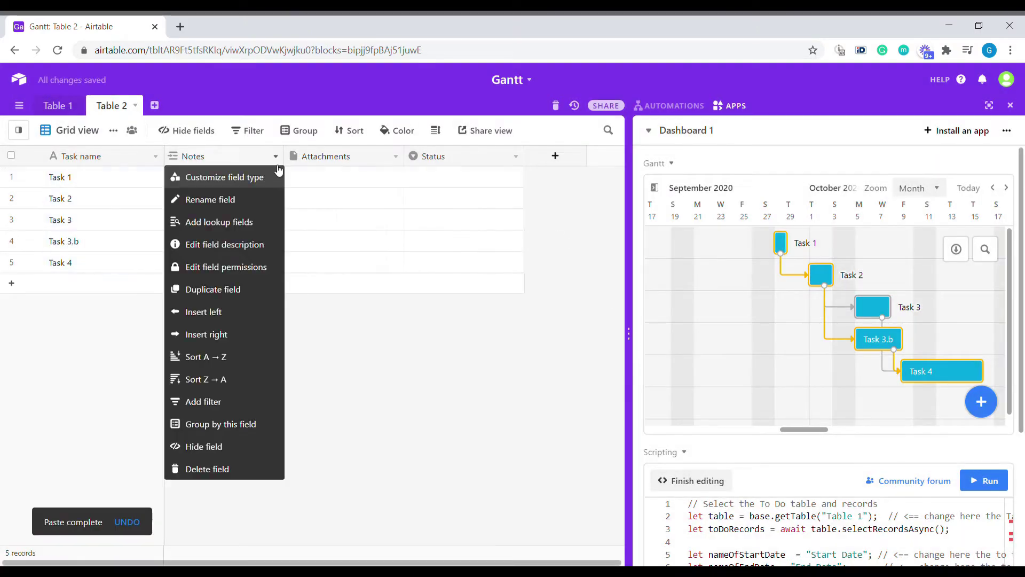
pyautogui.click(270, 177)
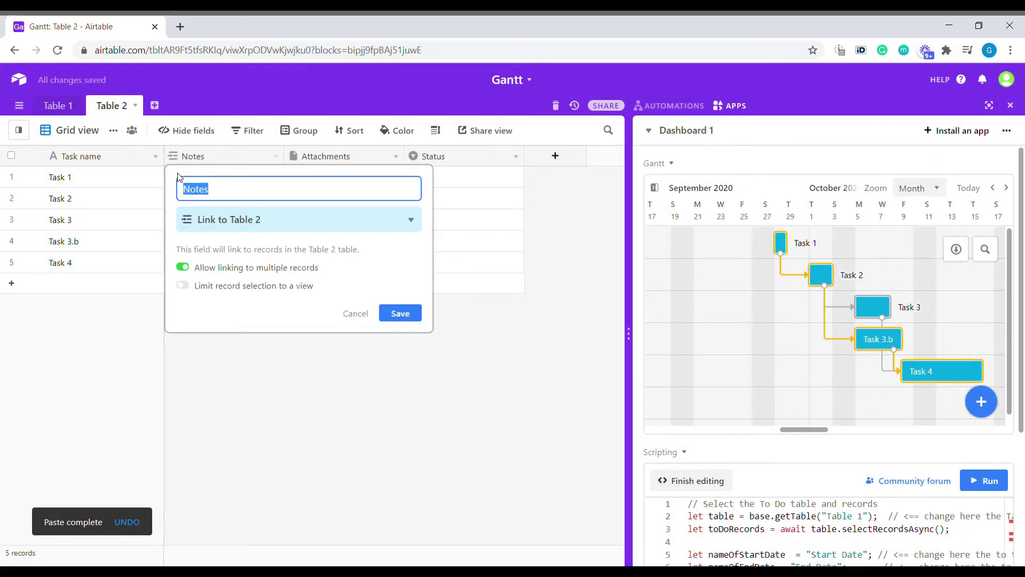
# - Rename the field to Successor and link Task 1→Task 2, Task 2→Task 3, Task 3→Task 4
pyautogui.press('Return')
pyautogui.write('Task 2')
pyautogui.press('Return')
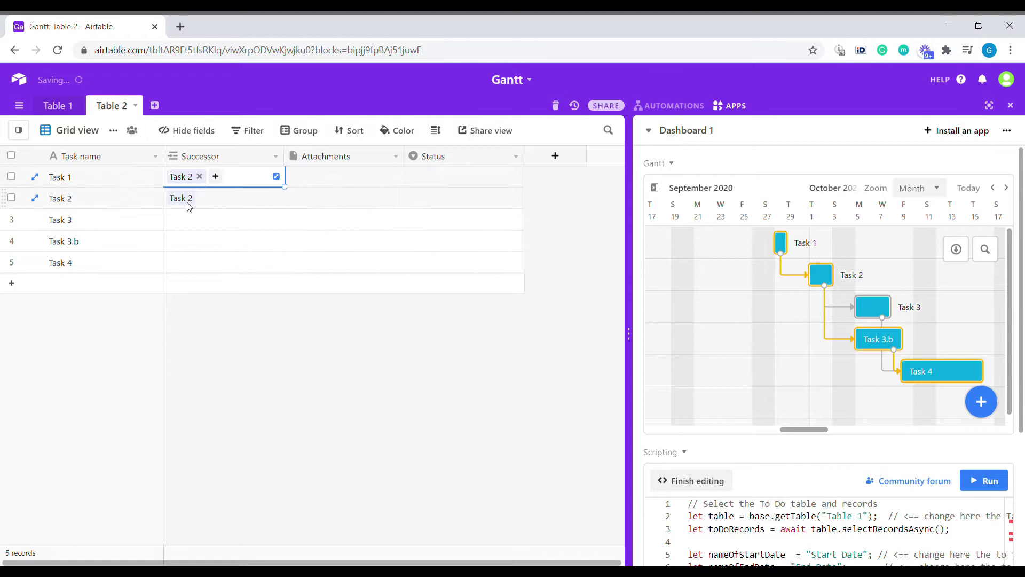
pyautogui.click(172, 198)
pyautogui.write('Task 3')
pyautogui.press('Return')
pyautogui.doubleClick(188, 225)
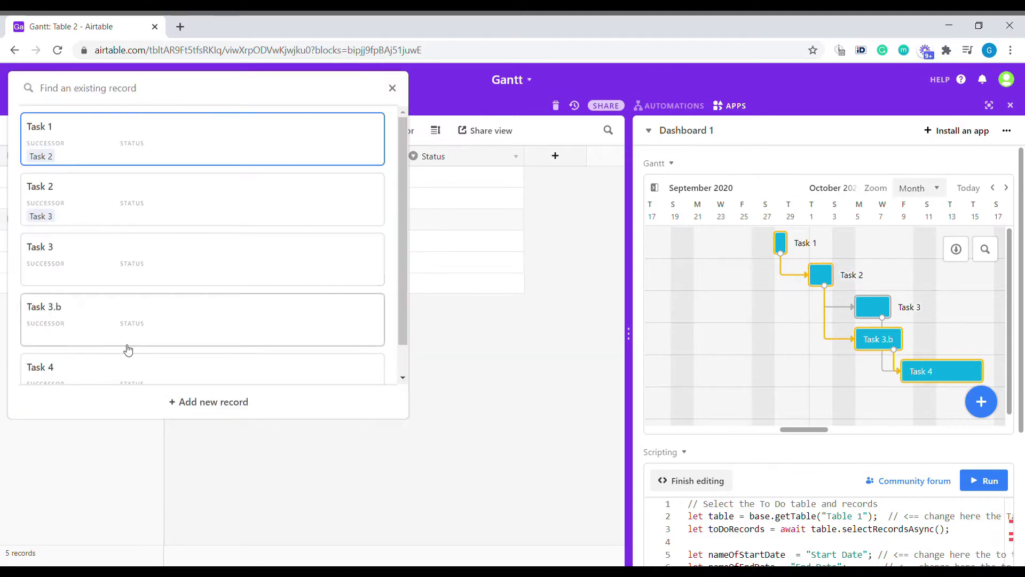
pyautogui.click(128, 368)
# - Add Task 3.b as Task 2's second successor and link Task 4 after Task 3.b
pyautogui.click(214, 198)
pyautogui.click(130, 260)
pyautogui.doubleClick(182, 241)
pyautogui.click(172, 238)
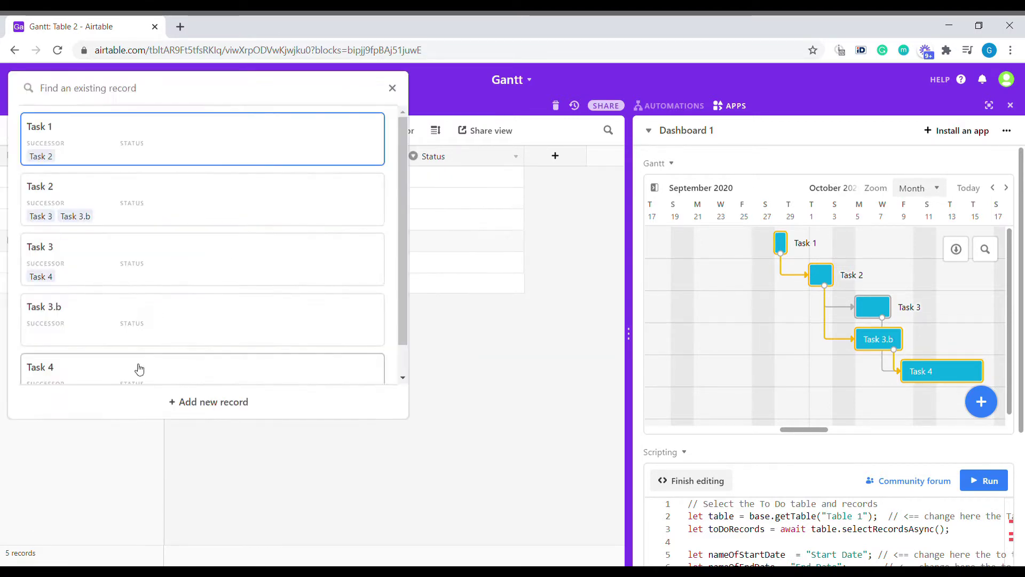
pyautogui.click(137, 366)
pyautogui.press('Escape')
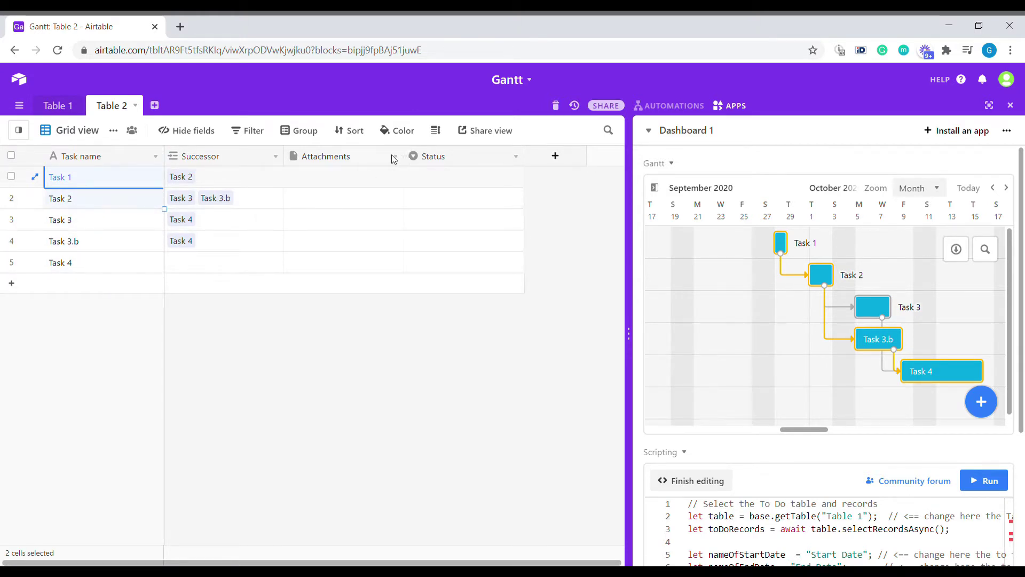
# - Add a Start date field before Attachments and duplicate it as an End field
pyautogui.rightClick(323, 162)
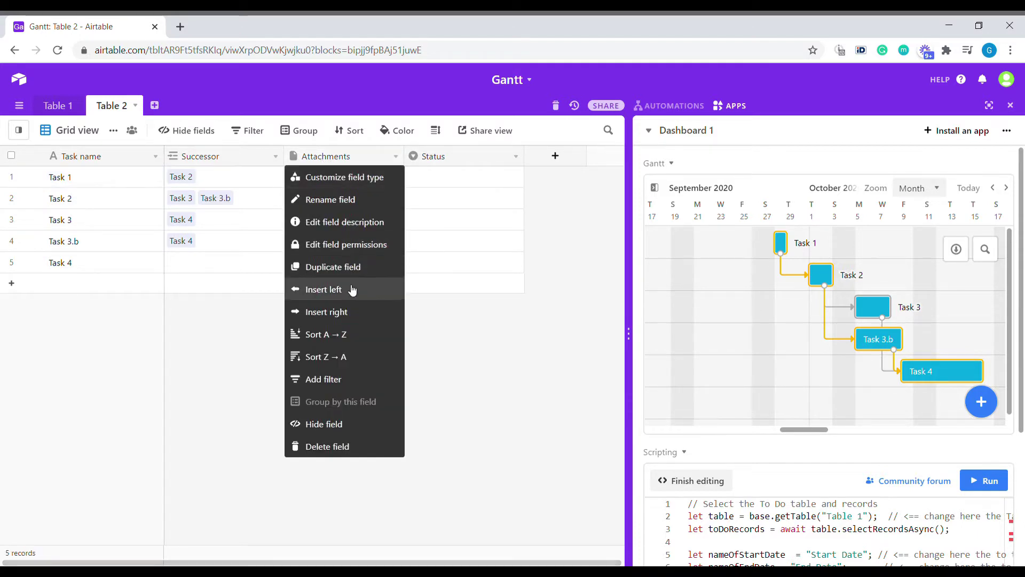
pyautogui.click(350, 291)
pyautogui.write('Start')
pyautogui.click(378, 221)
pyautogui.click(235, 425)
pyautogui.click(429, 333)
pyautogui.rightClick(252, 156)
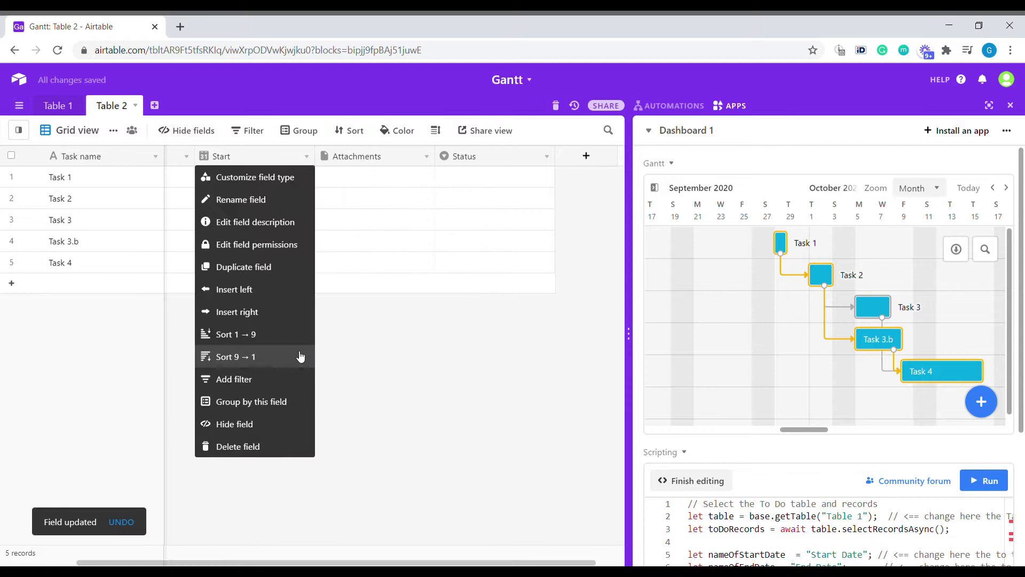
pyautogui.click(244, 266)
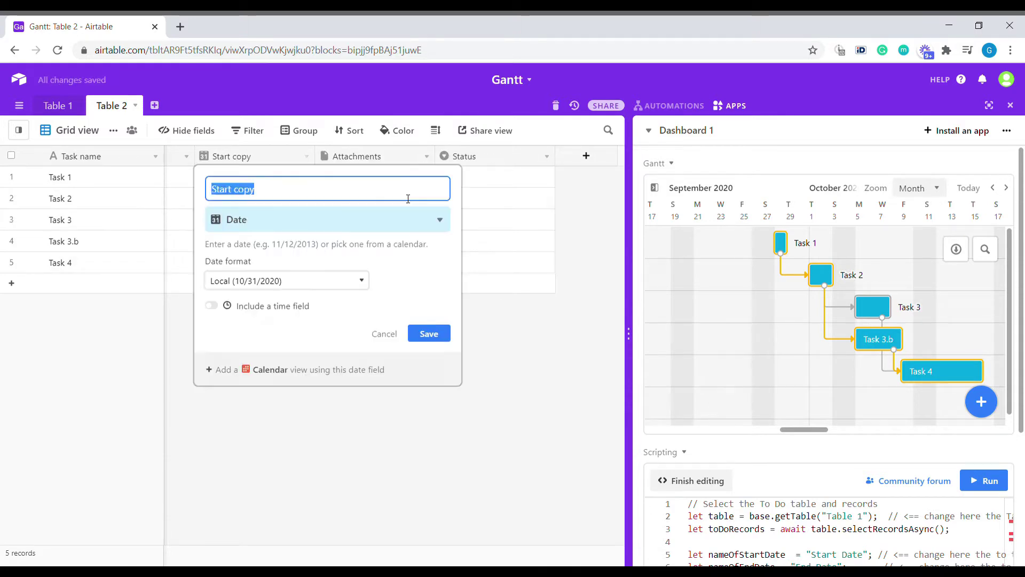
pyautogui.write('End')
pyautogui.click(428, 333)
# - Add a Days duration field set to Number with Integer format
pyautogui.rightClick(390, 156)
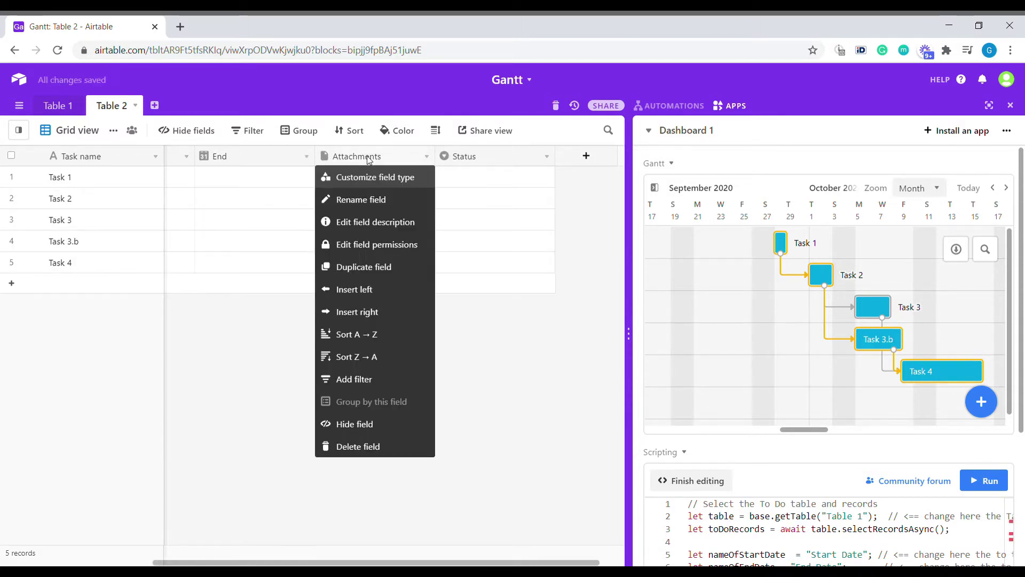
pyautogui.click(389, 289)
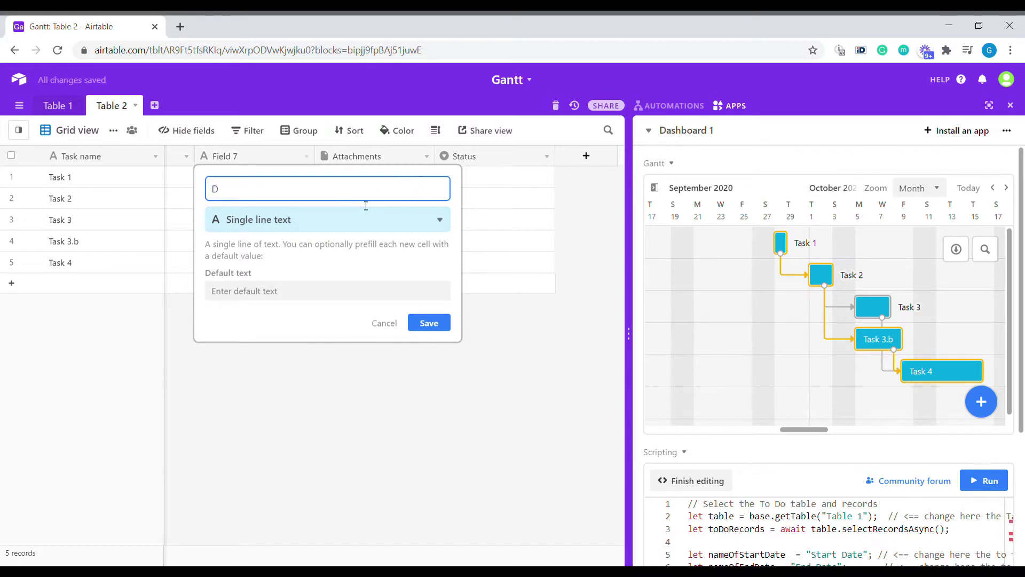
pyautogui.write('Days duration')
pyautogui.press('Return')
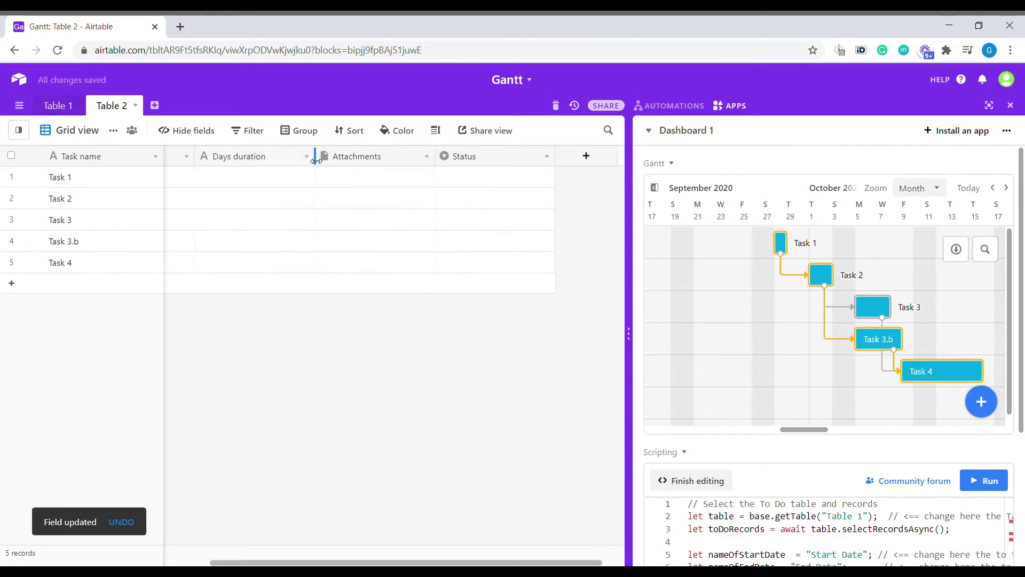
pyautogui.click(309, 157)
pyautogui.click(304, 177)
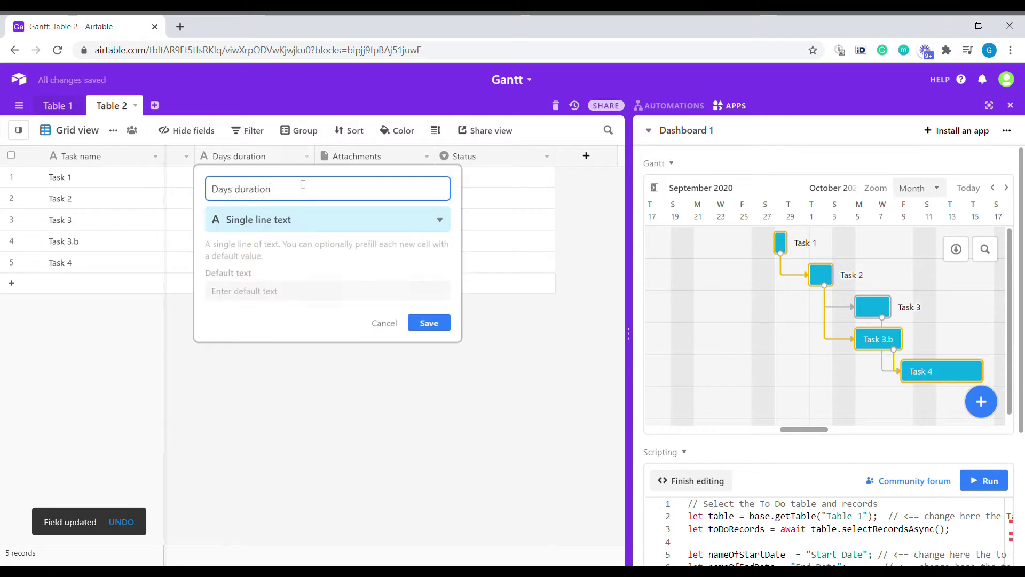
pyautogui.click(300, 224)
pyautogui.write('num')
pyautogui.click(362, 251)
pyautogui.click(267, 284)
pyautogui.click(240, 309)
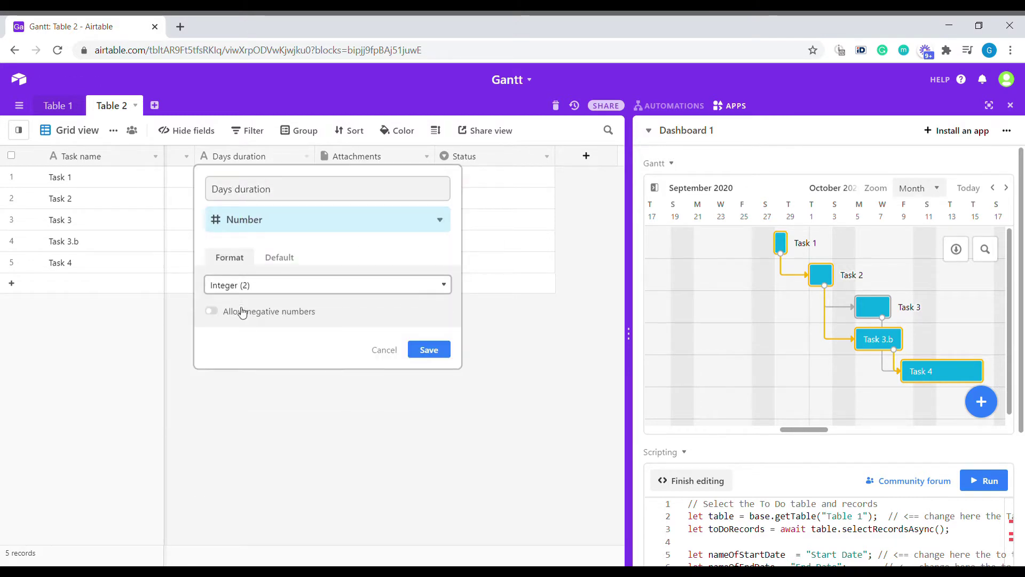
pyautogui.click(430, 351)
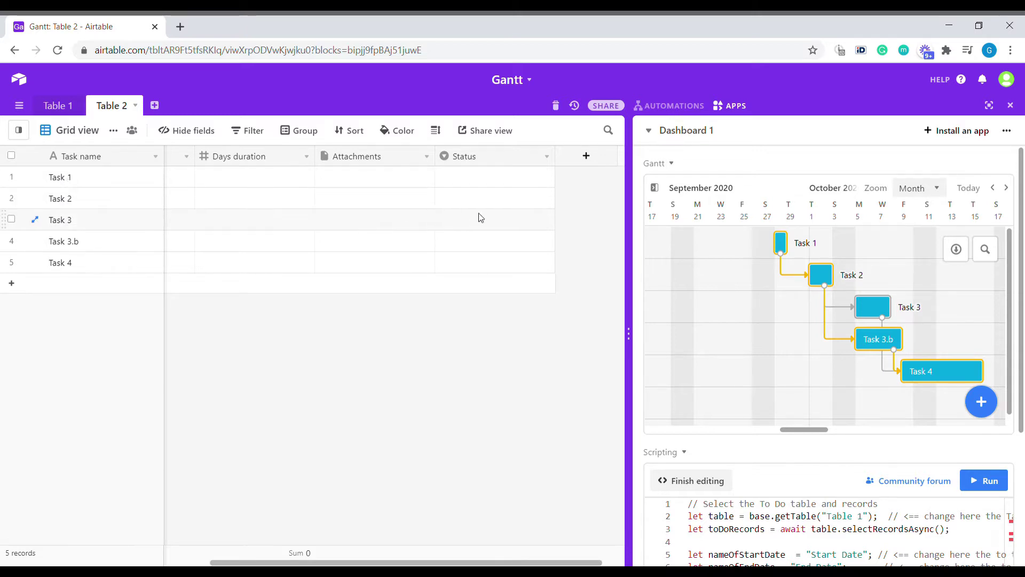
# - Delete the Attachments and Status fields
pyautogui.rightClick(362, 156)
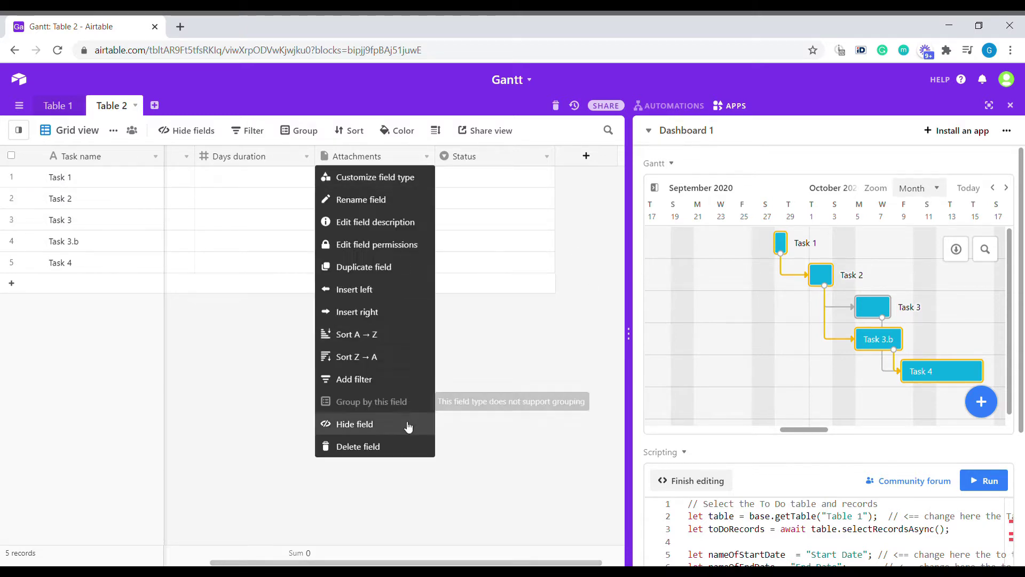
pyautogui.click(398, 442)
pyautogui.rightClick(458, 156)
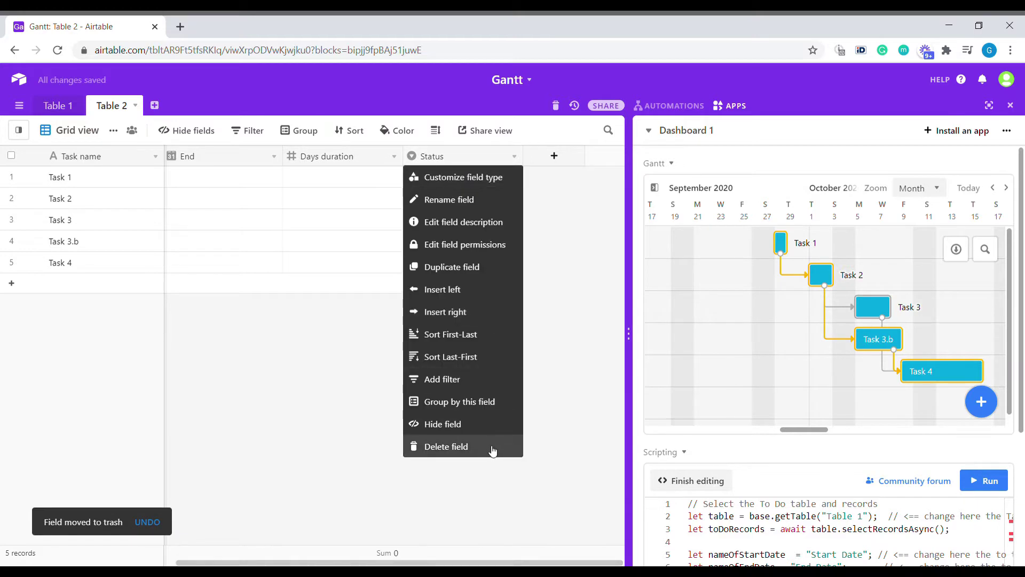
pyautogui.click(483, 446)
# - Add a new empty dashboard named Dashboard 2
pyautogui.click(689, 131)
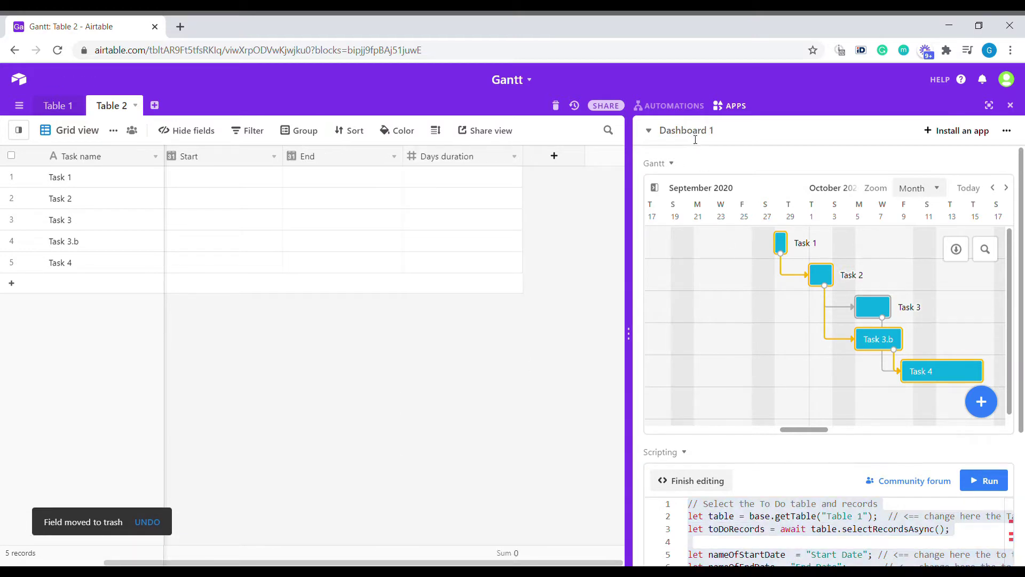
pyautogui.click(702, 189)
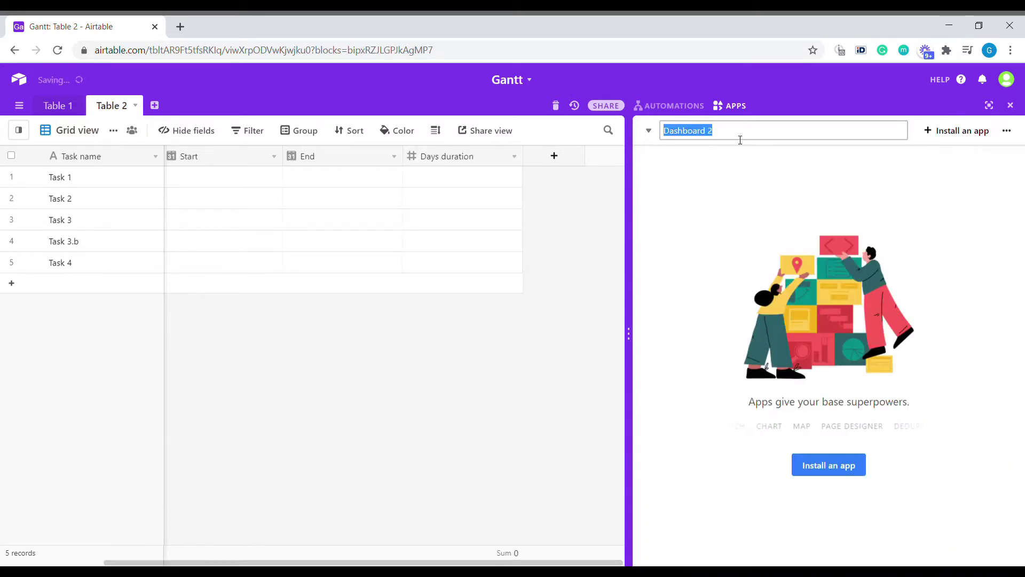
pyautogui.click(727, 314)
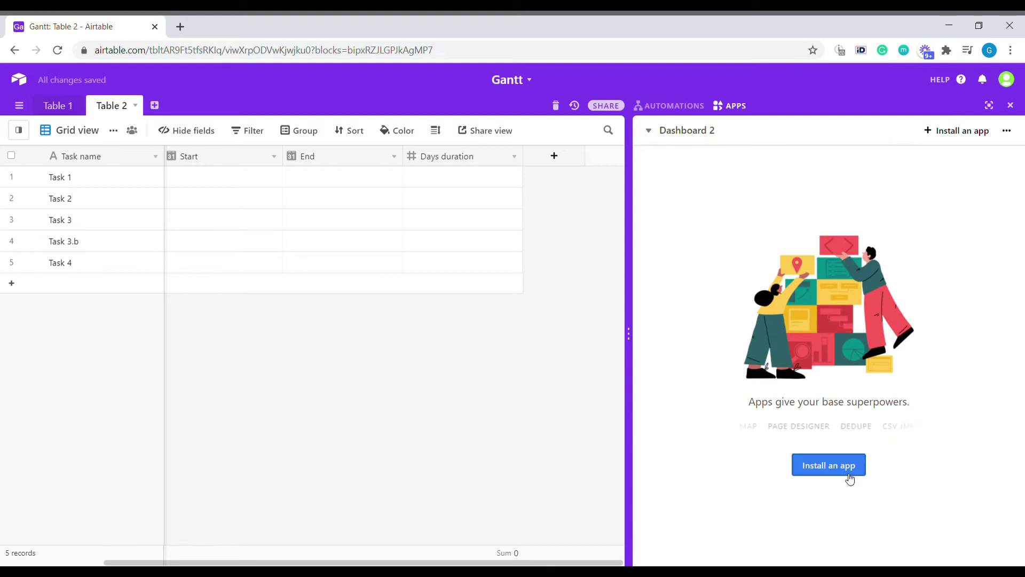
# - Install the Scripting app on Dashboard 2, skipping the examples to reach the hello-world script
pyautogui.click(850, 469)
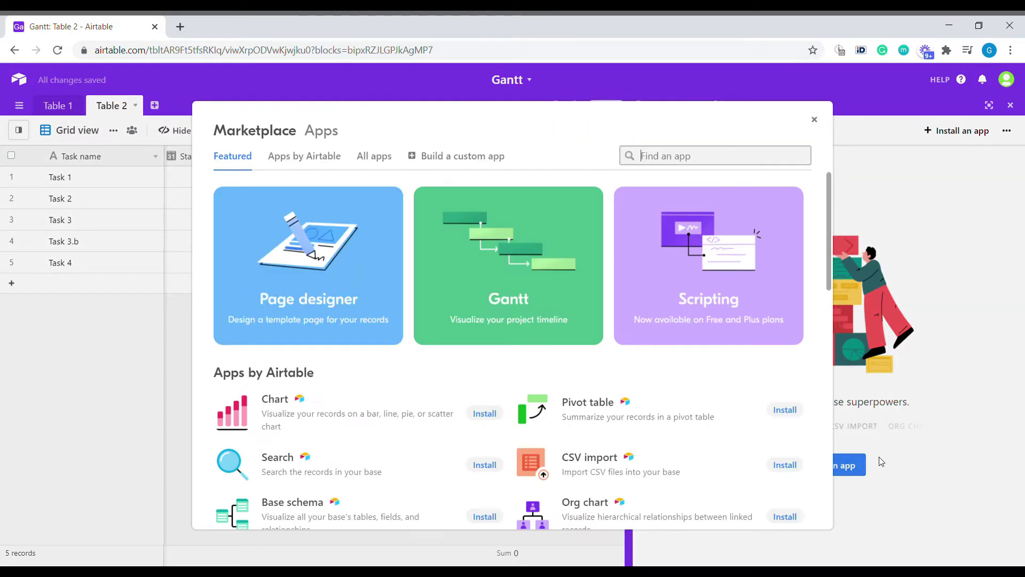
pyautogui.click(712, 256)
pyautogui.click(244, 432)
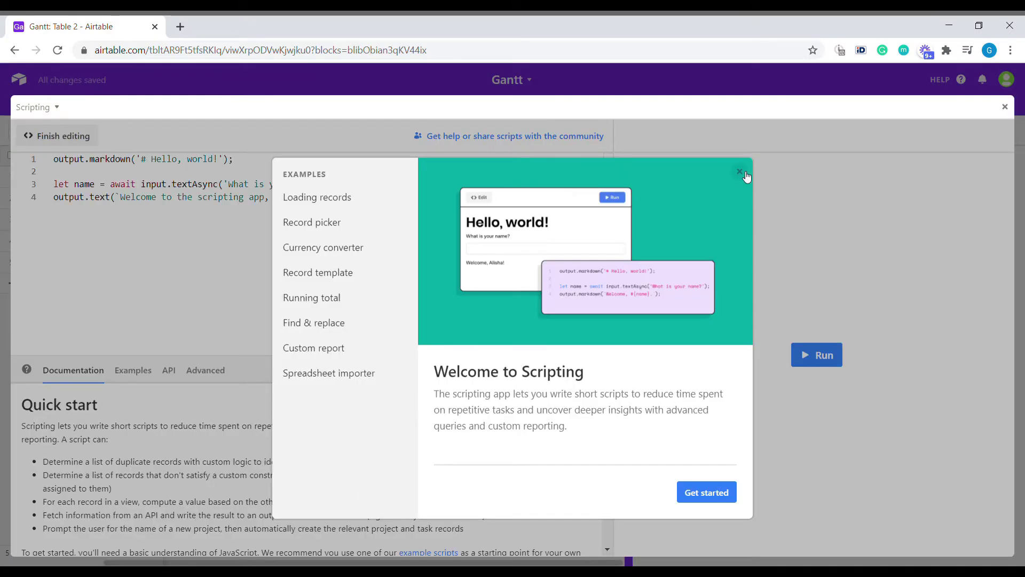
pyautogui.click(701, 495)
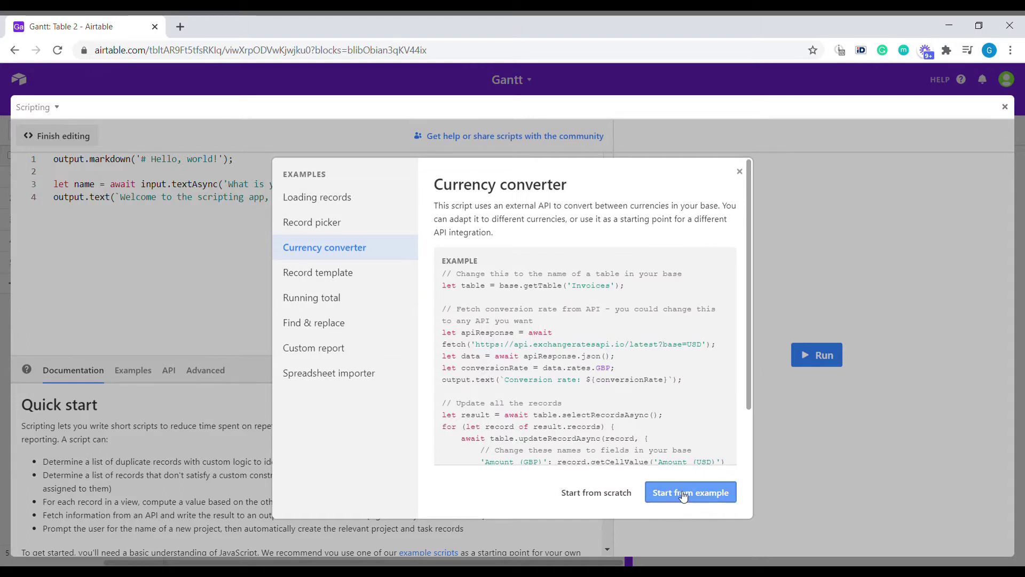
pyautogui.click(637, 499)
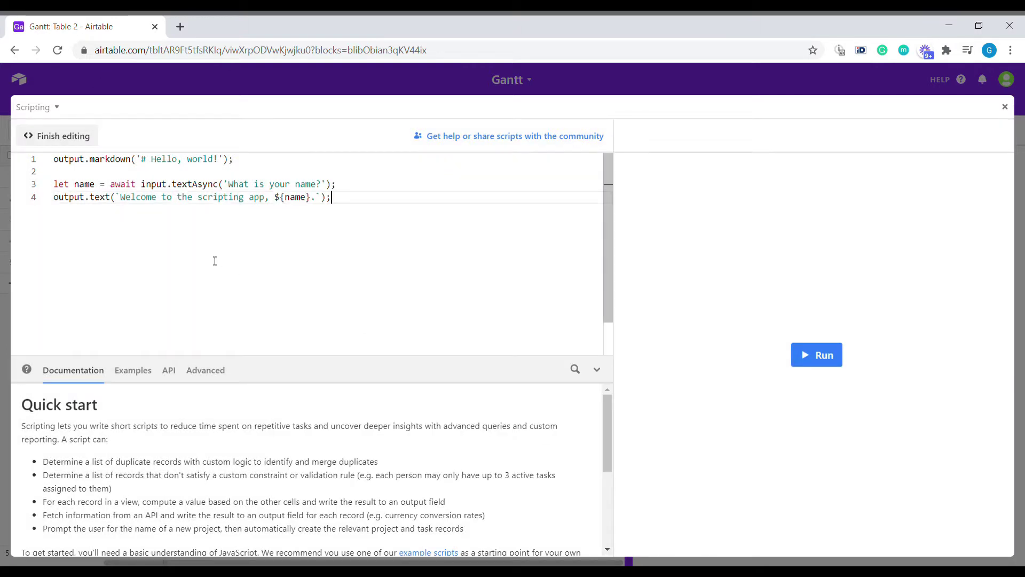
# - Replace the starter code with the pasted rescheduling script and select its settings lines 2–8
pyautogui.hotkey('ctrl', 'a')
pyautogui.press('BackSpace')
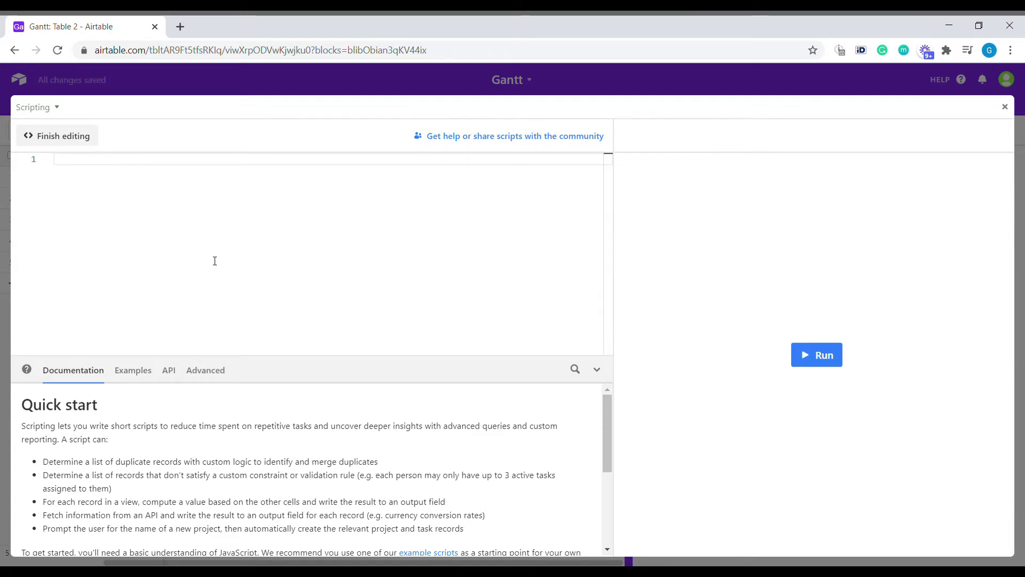
pyautogui.hotkey('ctrl', 'v')
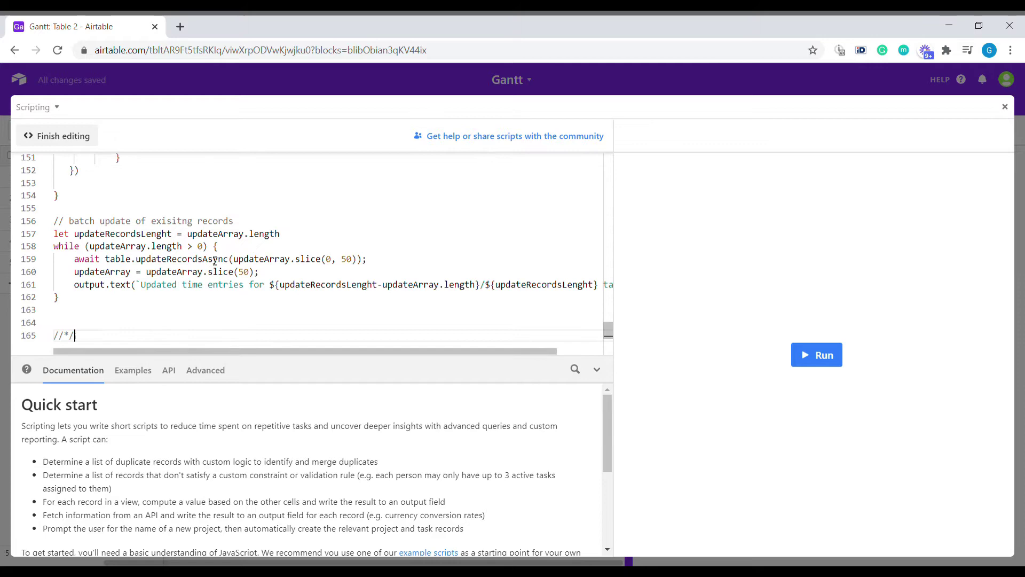
pyautogui.scroll(2, 276, 302)
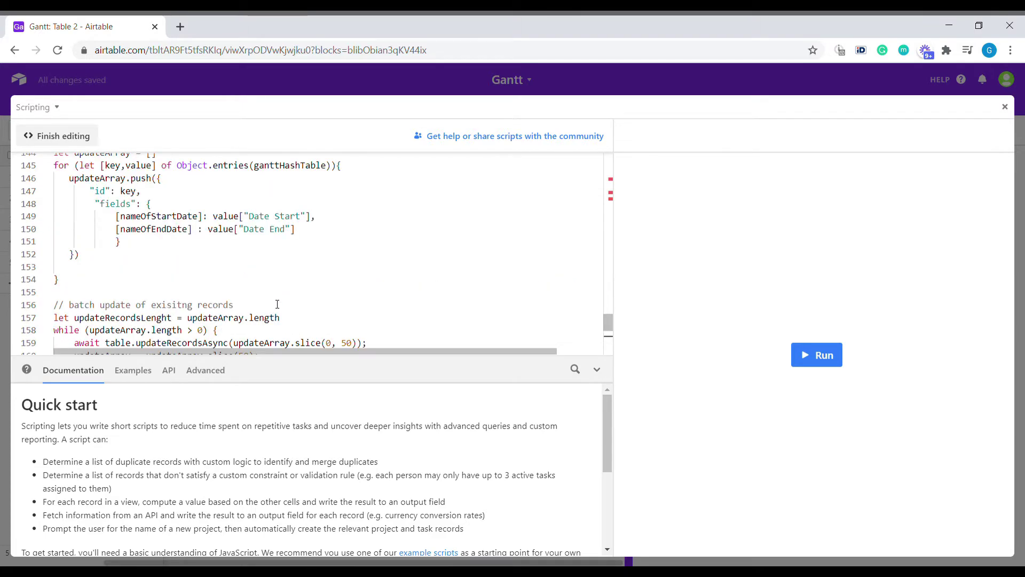
pyautogui.scroll(20, 277, 304)
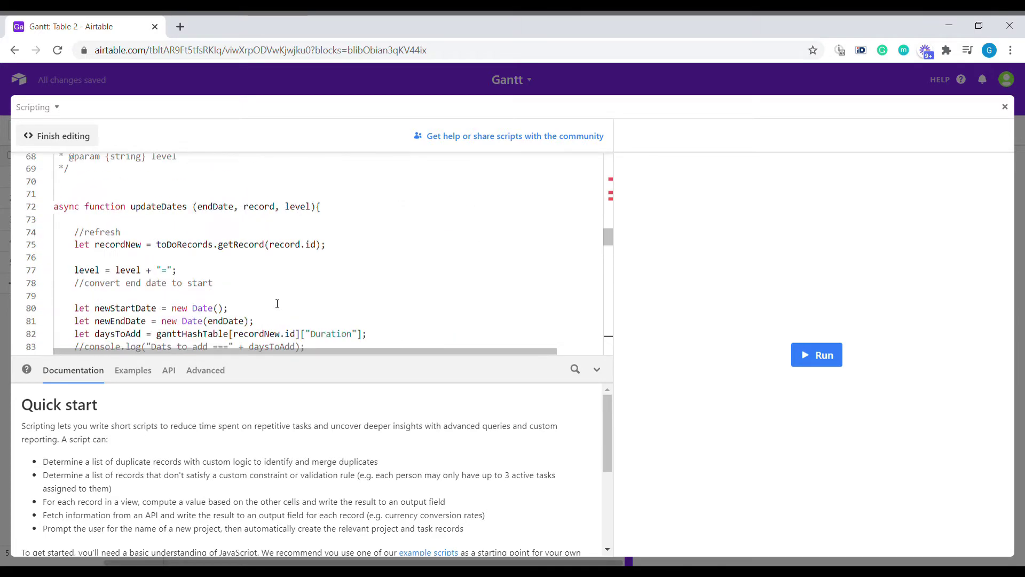
pyautogui.scroll(17, 277, 304)
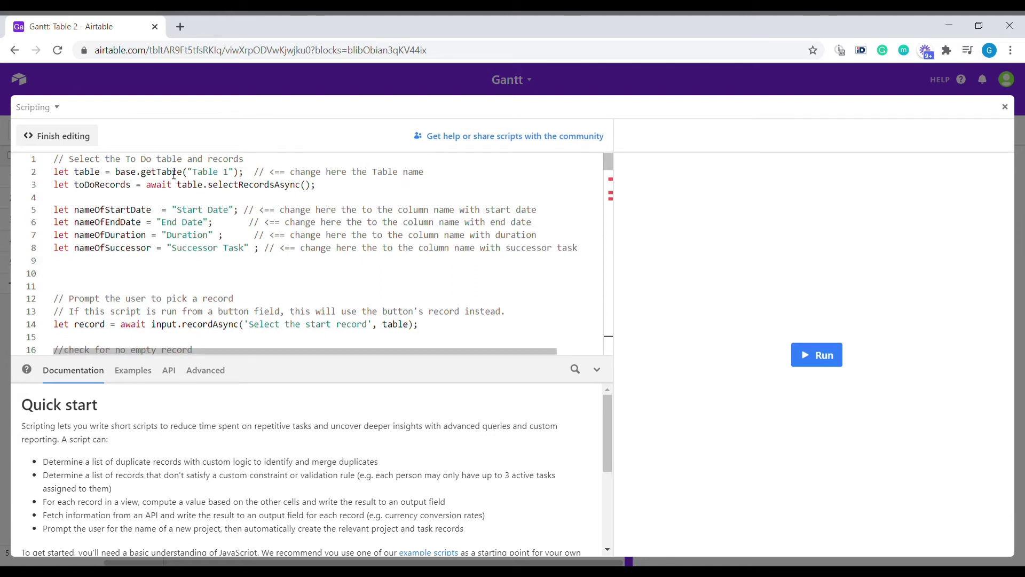
pyautogui.moveTo(167, 173); pyautogui.dragTo(559, 250)
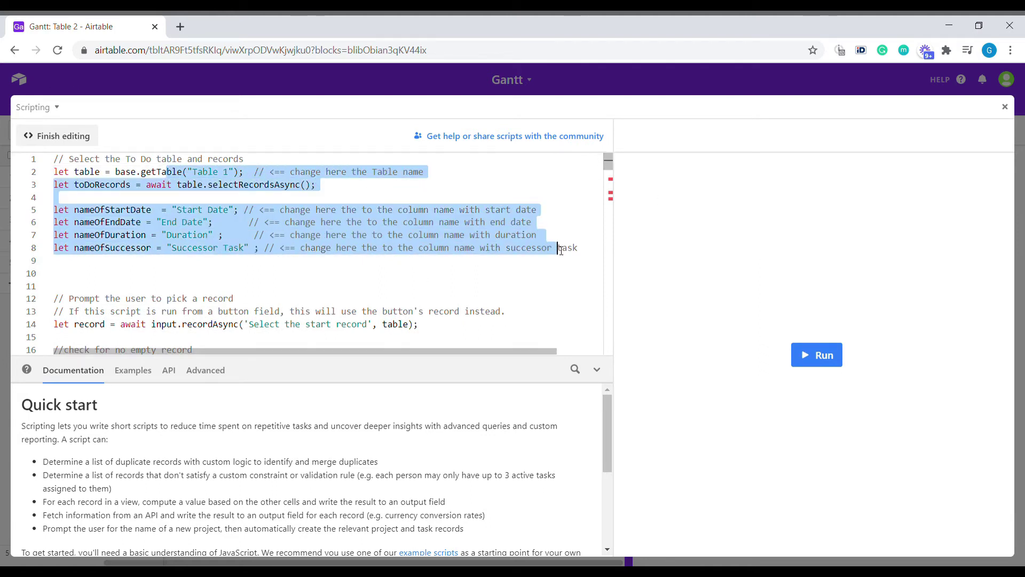
# - Change the script's table name from Table 1 to Table 2
pyautogui.click(1005, 107)
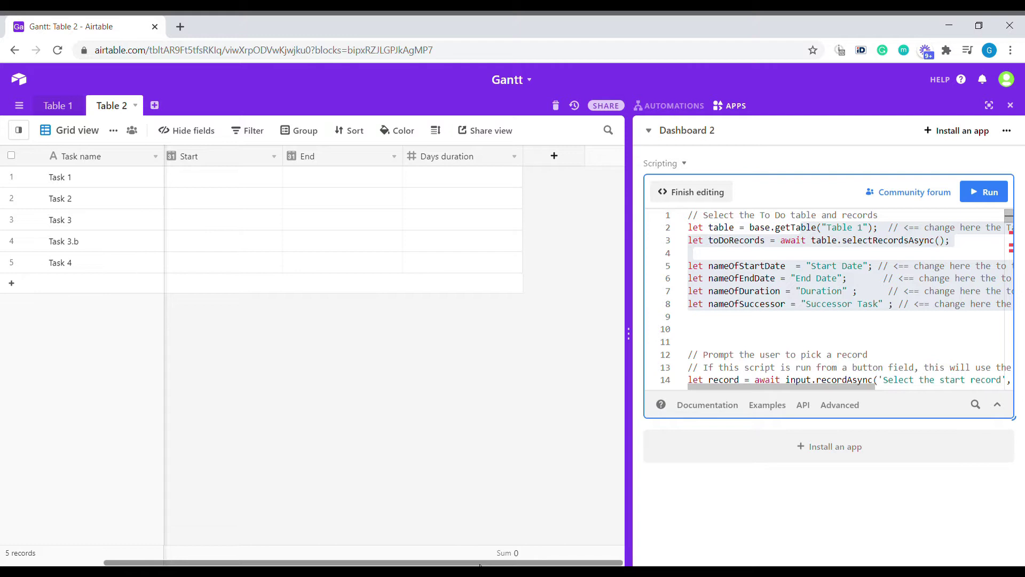
pyautogui.click(867, 231)
pyautogui.click(867, 232)
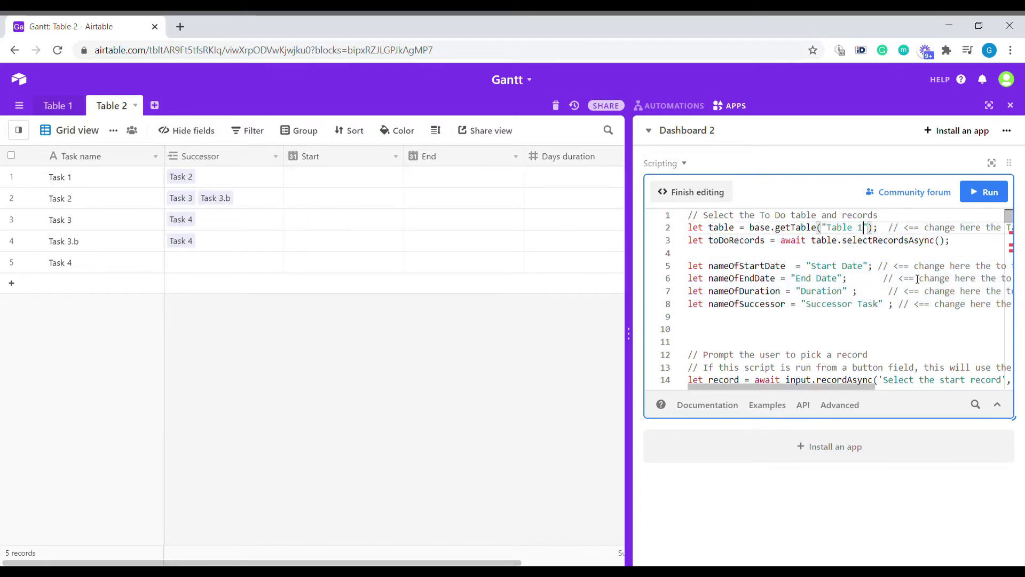
pyautogui.press('BackSpace')
pyautogui.write('2')
# - Rename the script's fields to Start, End, Days duration and Successor, then finish editing
pyautogui.moveTo(864, 269); pyautogui.dragTo(822, 269)
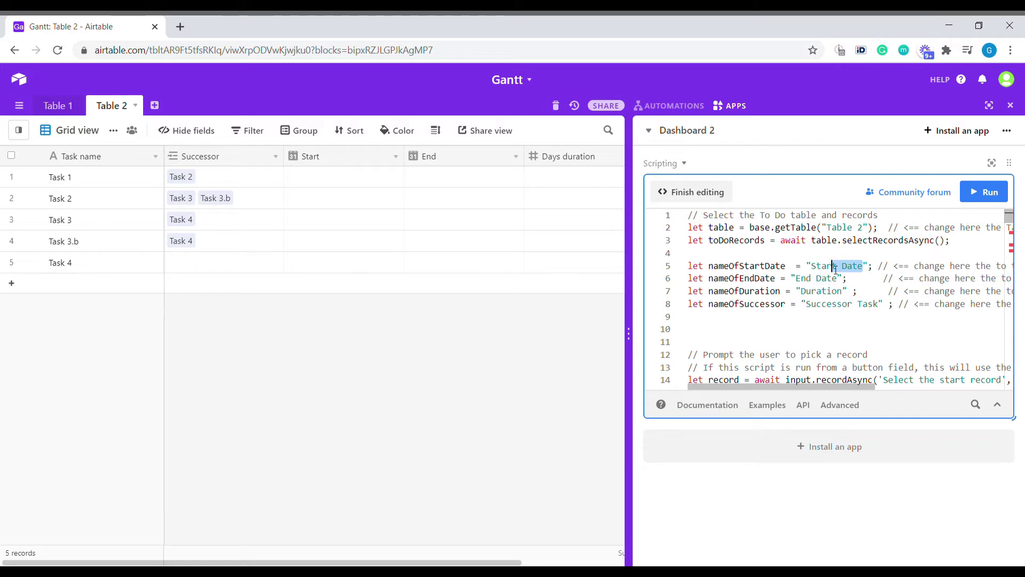
pyautogui.press('BackSpace')
pyautogui.press('BackSpace')
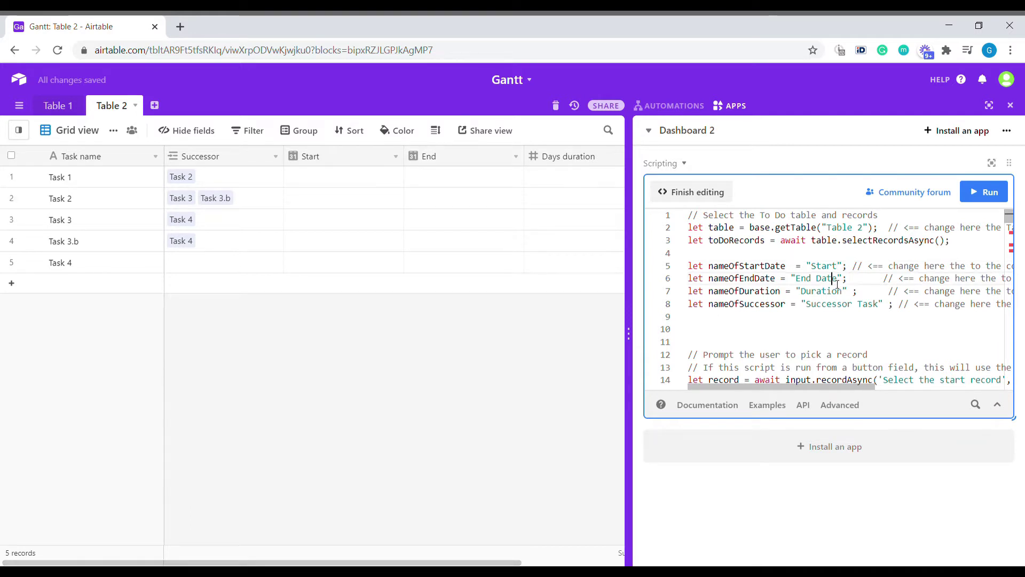
pyautogui.press('BackSpace')
pyautogui.press('BackSpace')
pyautogui.press('BackSpace')
pyautogui.press('BackSpace')
pyautogui.press('BackSpace')
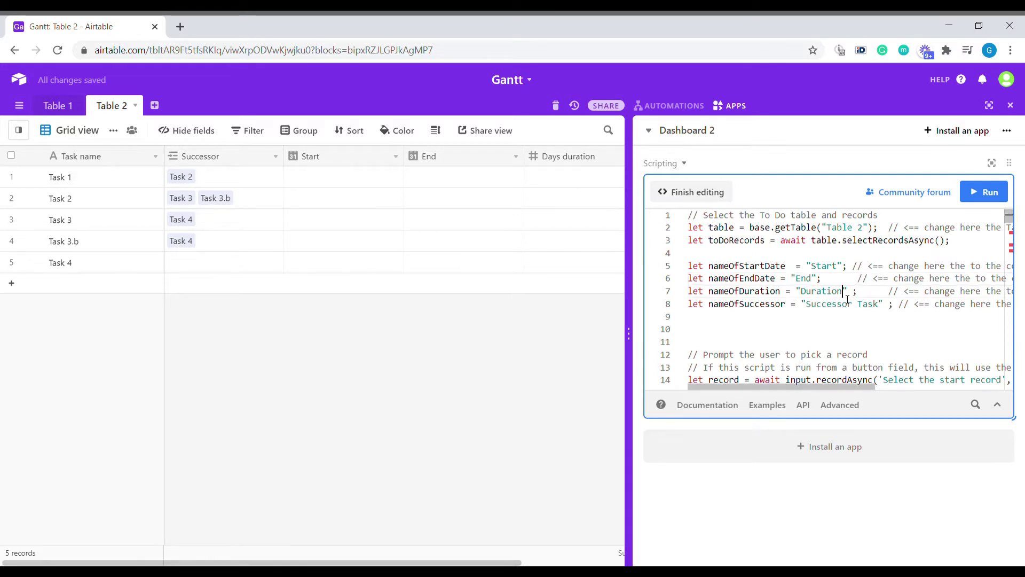
pyautogui.press('BackSpace')
pyautogui.press('BackSpace')
pyautogui.press('BackSpace')
pyautogui.press('BackSpace')
pyautogui.press('BackSpace')
pyautogui.press('BackSpace')
pyautogui.press('BackSpace')
pyautogui.write('ays durati')
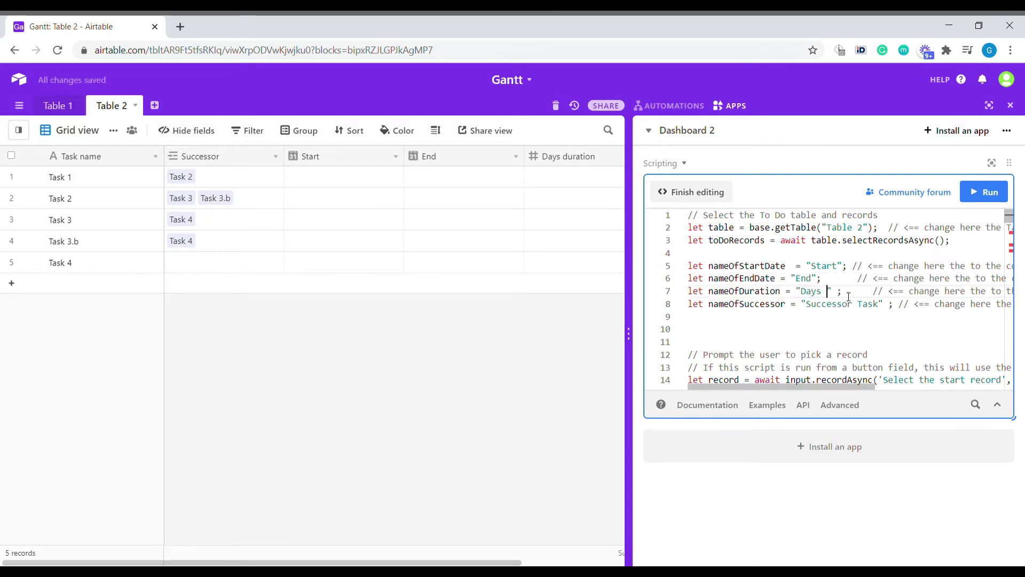
pyautogui.write('on')
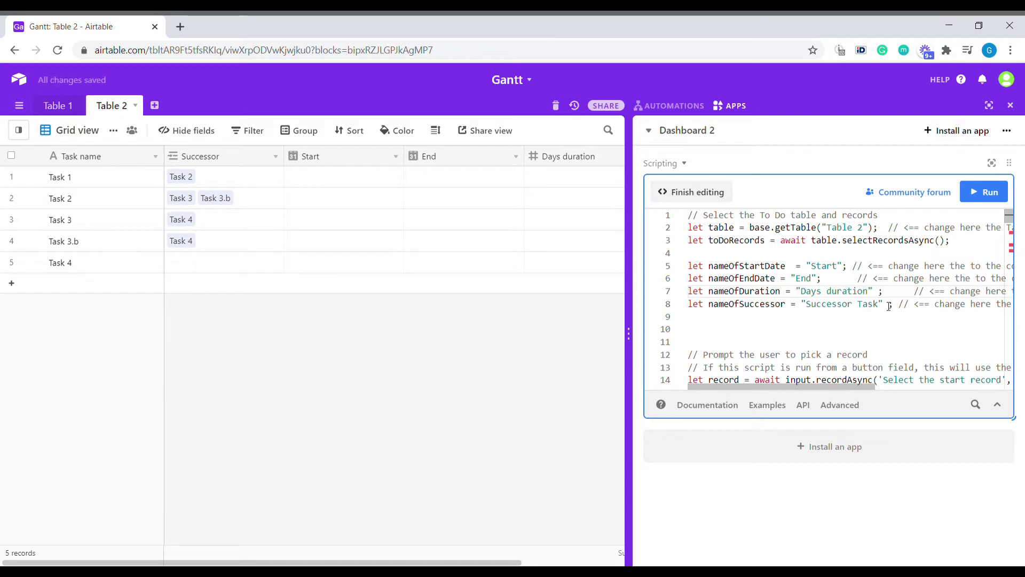
pyautogui.click(882, 309)
pyautogui.moveTo(882, 308); pyautogui.dragTo(853, 309)
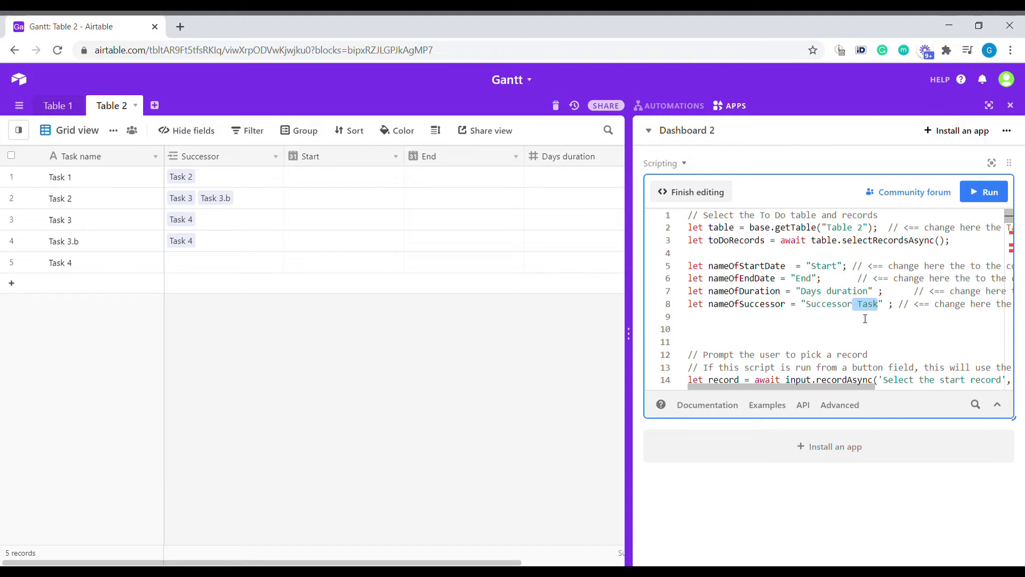
pyautogui.press('BackSpace')
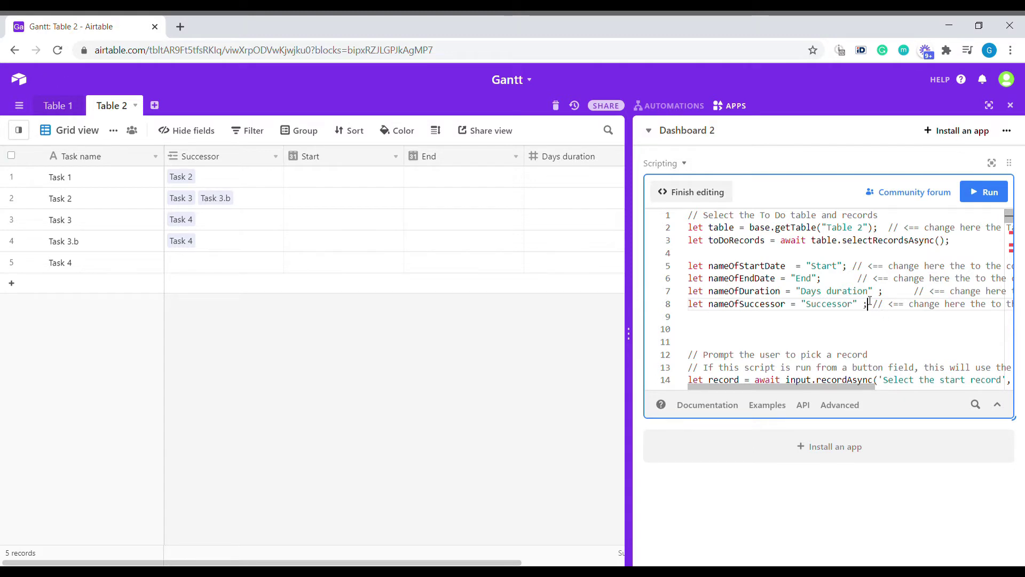
pyautogui.click(711, 194)
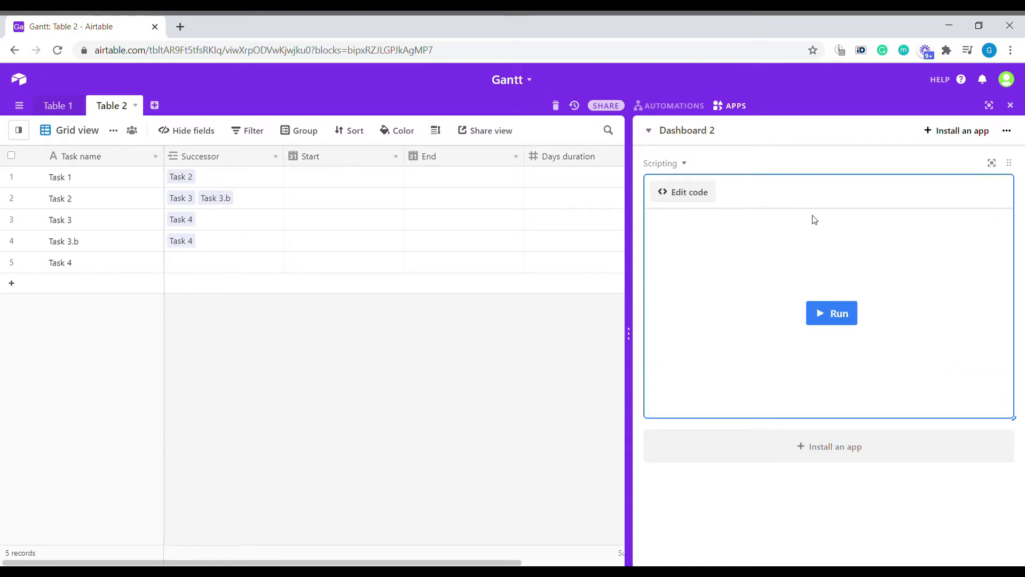
# - Set Task 1's Start date to October 1, 2020
pyautogui.click(353, 176)
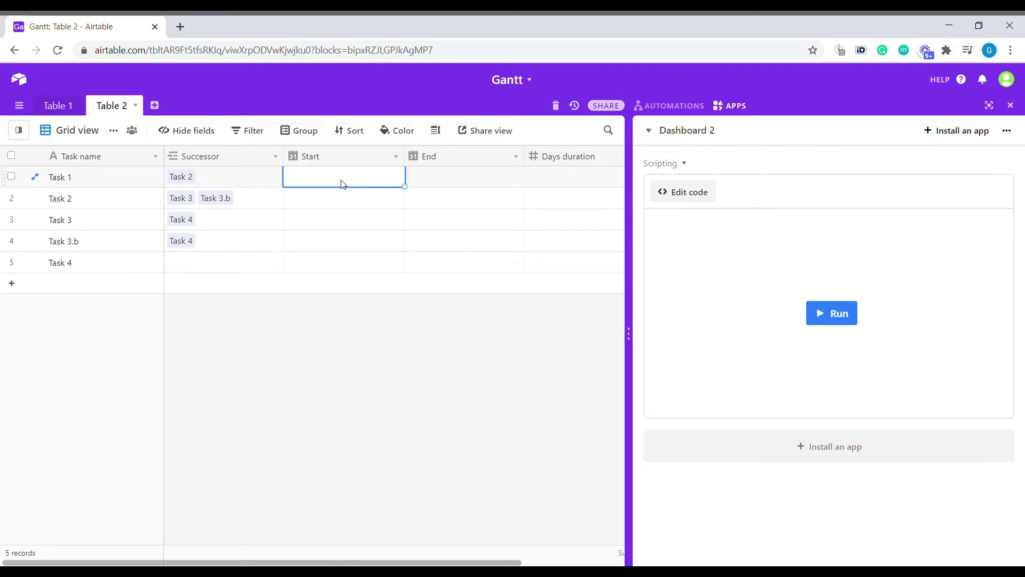
pyautogui.click(343, 184)
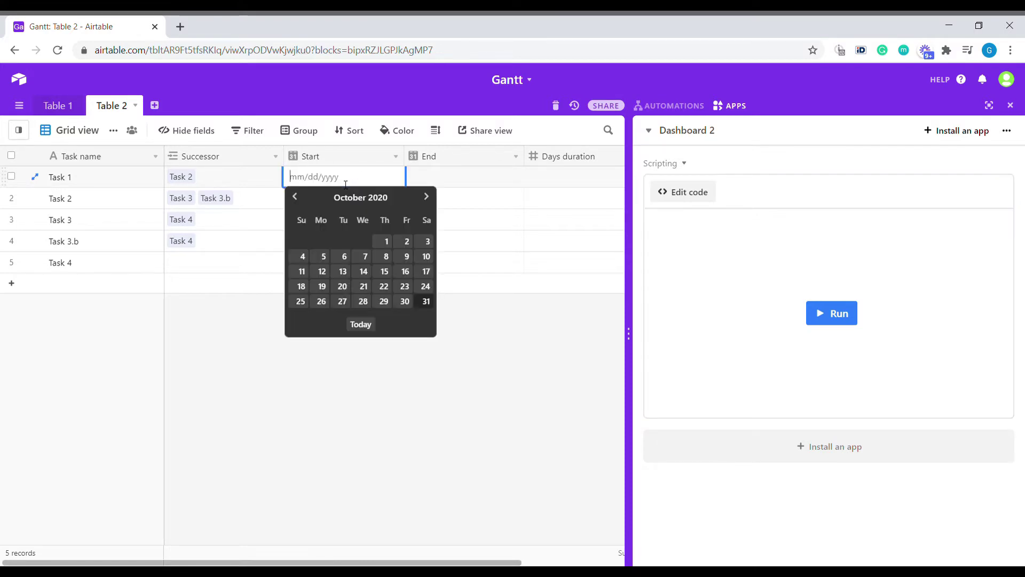
pyautogui.click(387, 242)
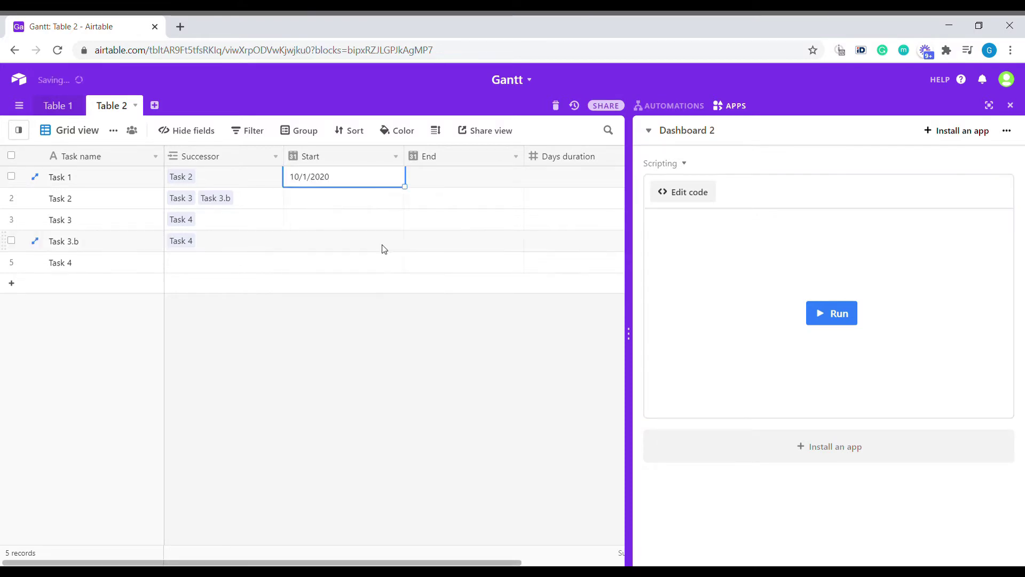
# - Enter Days durations 1, 2, 3, 4 and 5 for the five tasks
pyautogui.click(561, 176)
pyautogui.write('1')
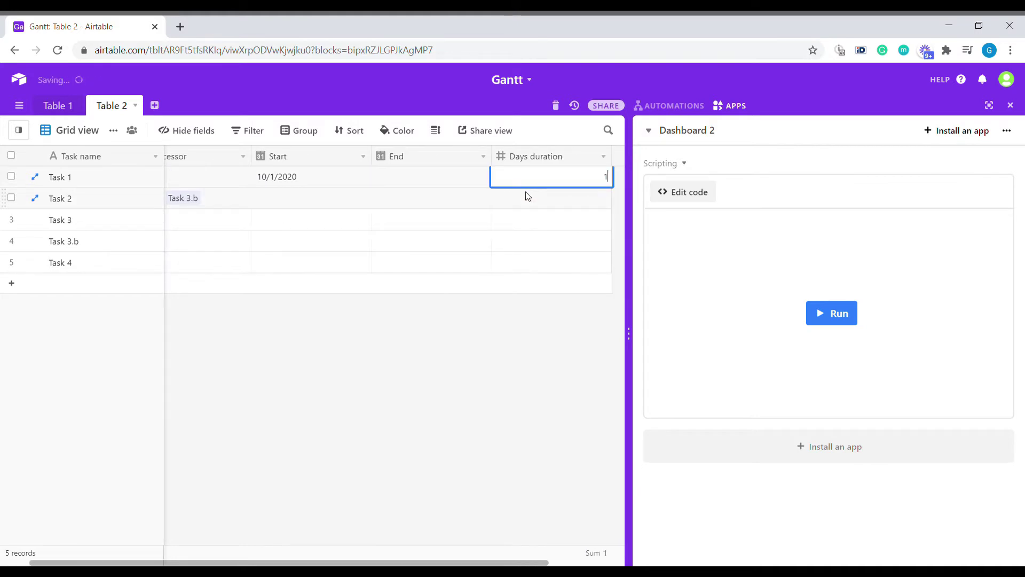
pyautogui.click(526, 195)
pyautogui.write('2')
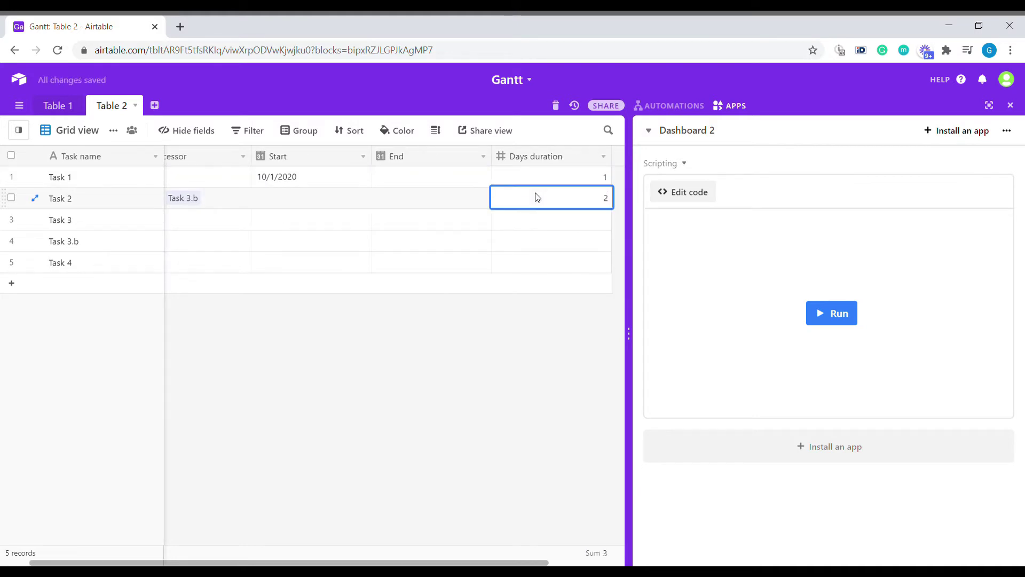
pyautogui.press('Return')
pyautogui.write('3')
pyautogui.press('Return')
pyautogui.write('4')
pyautogui.press('Return')
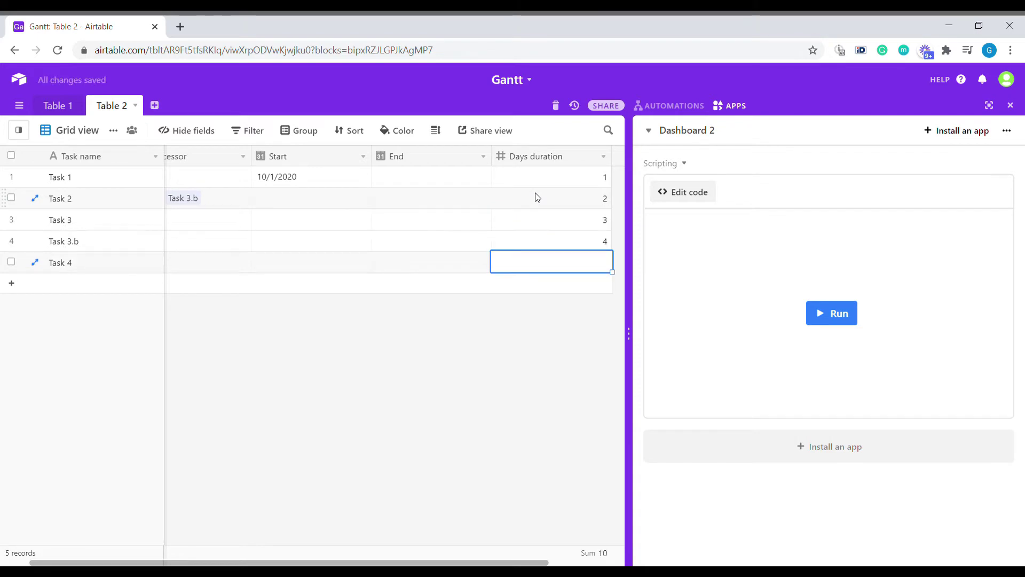
pyautogui.write('5')
pyautogui.click(537, 197)
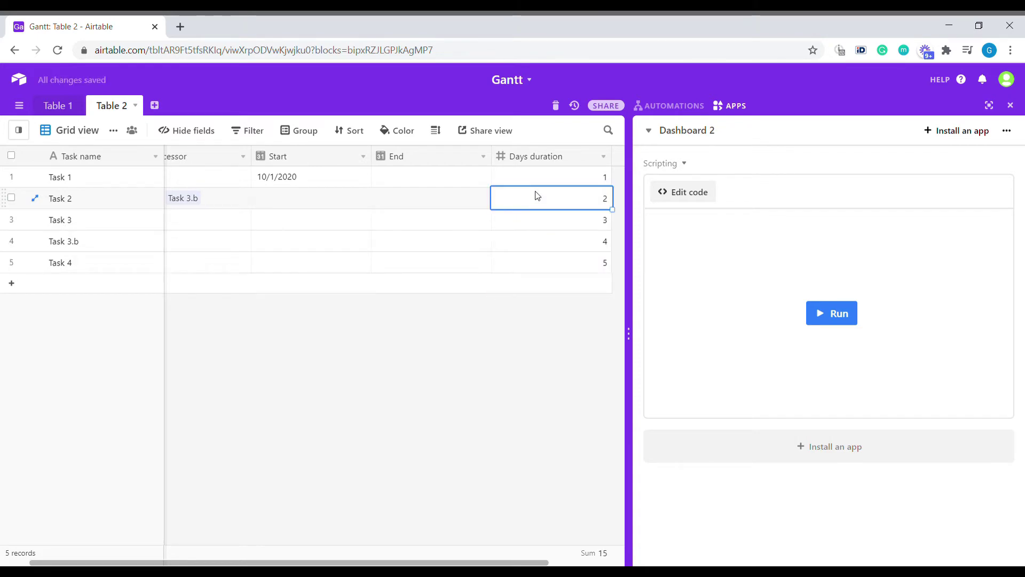
# - Run the rescheduling script starting from Task 1 and review the calculated dates
pyautogui.click(846, 316)
pyautogui.click(713, 247)
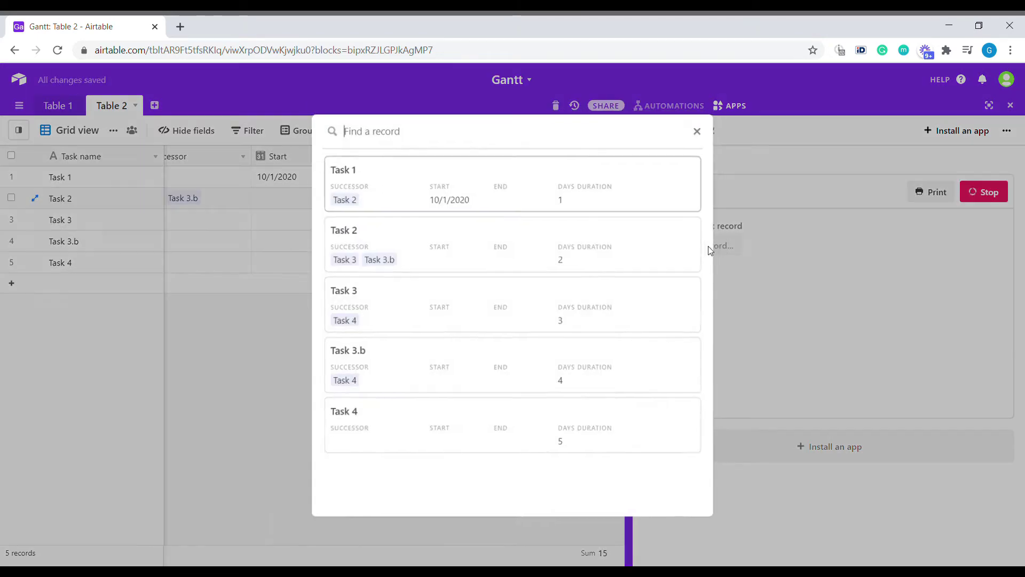
pyautogui.click(575, 194)
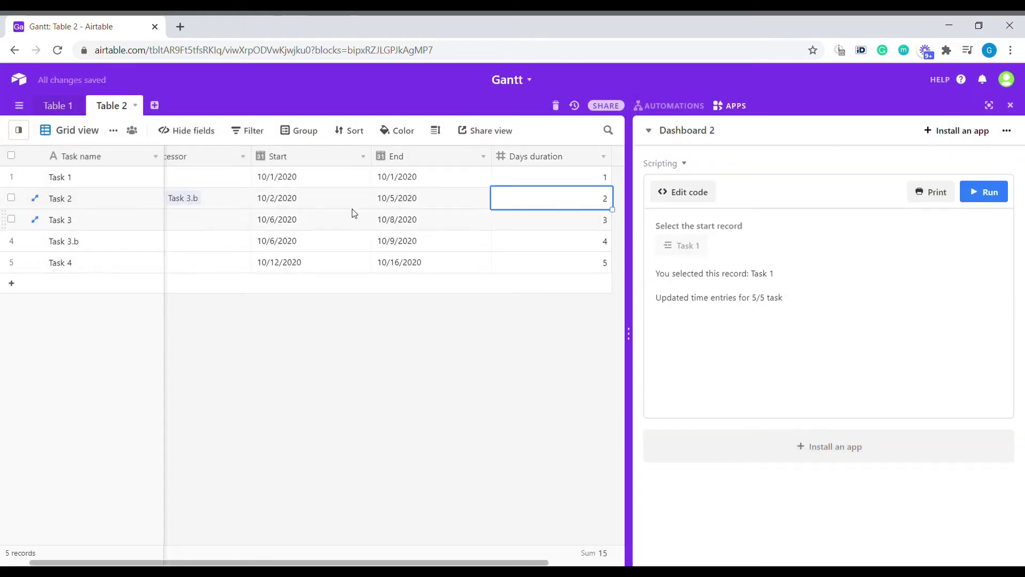
pyautogui.moveTo(327, 179); pyautogui.dragTo(474, 288)
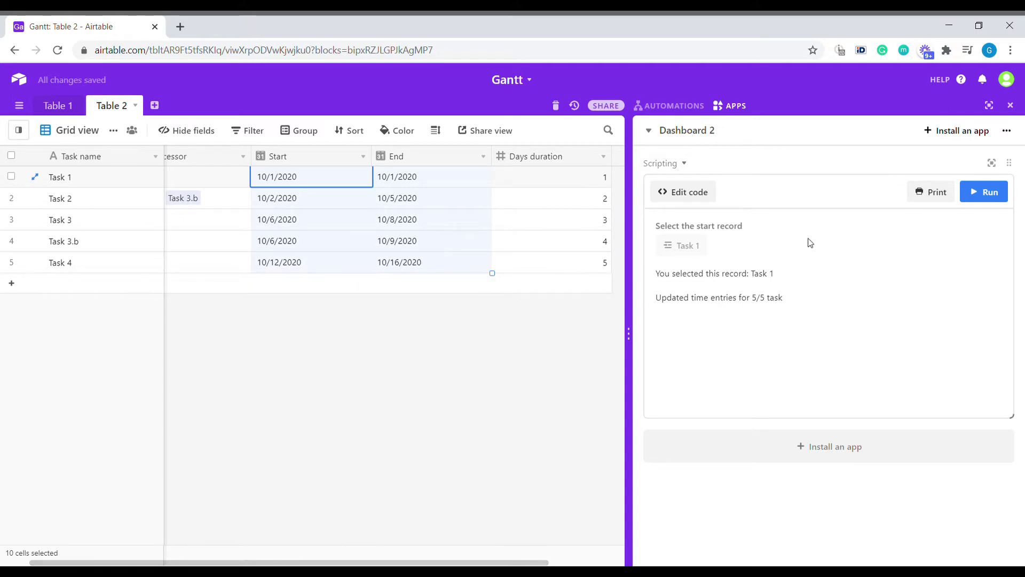
# - Install the Gantt app on the dashboard
pyautogui.click(964, 131)
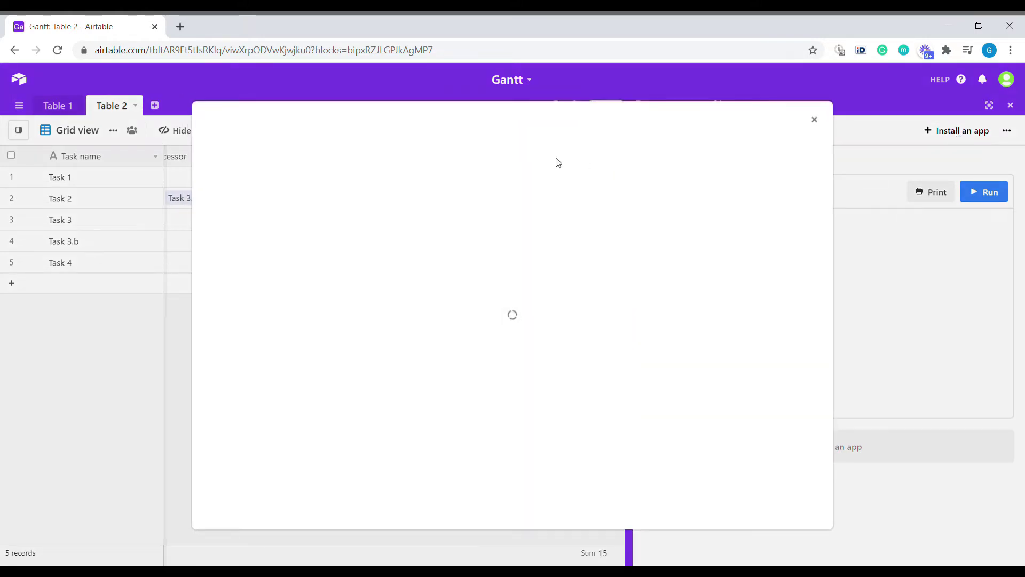
pyautogui.click(505, 264)
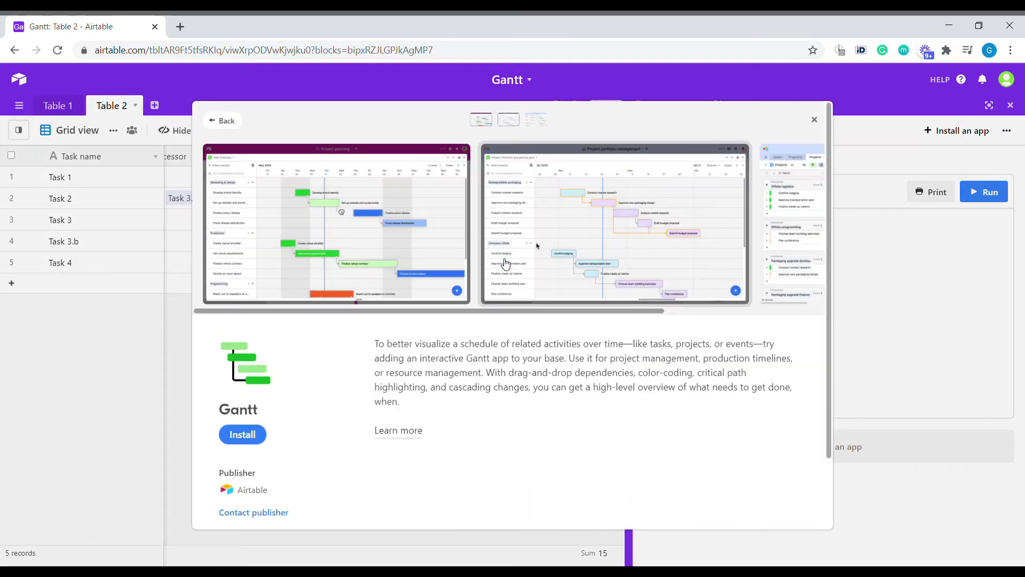
pyautogui.click(243, 435)
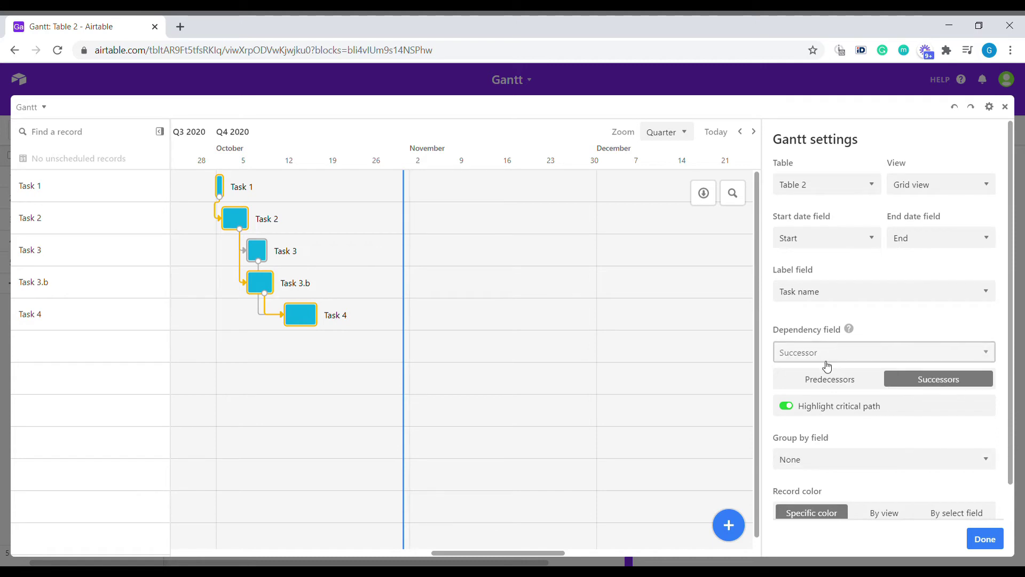
# - Set Gantt dependencies as successors, keep critical path highlighting, and zoom to Month
pyautogui.click(858, 380)
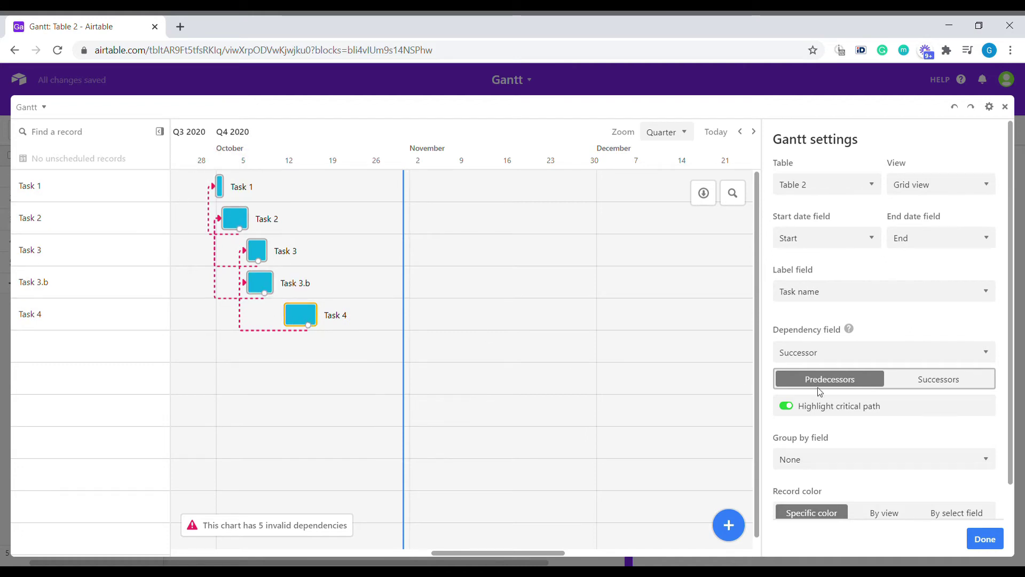
pyautogui.click(948, 383)
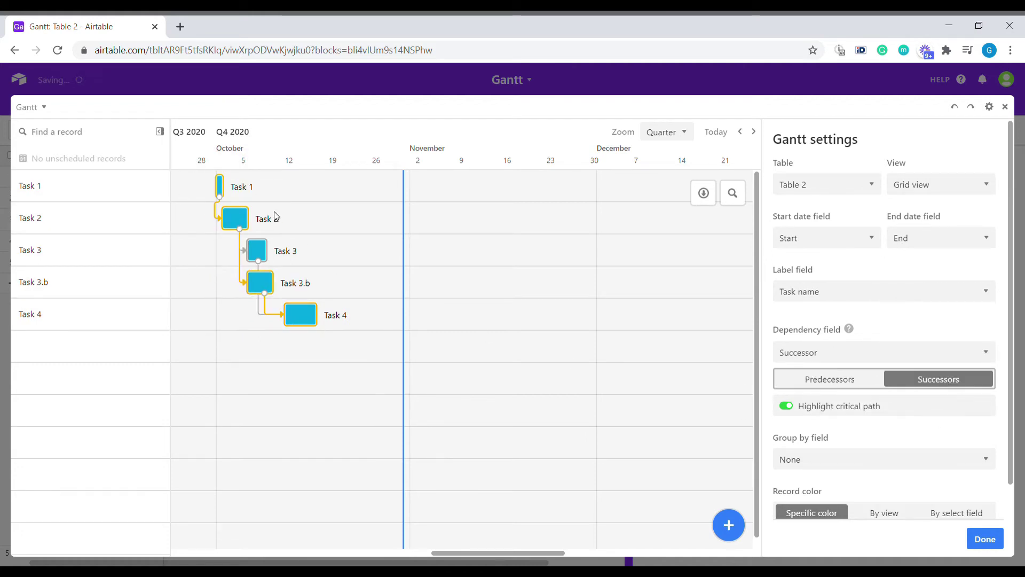
pyautogui.scroll(-1, 921, 442)
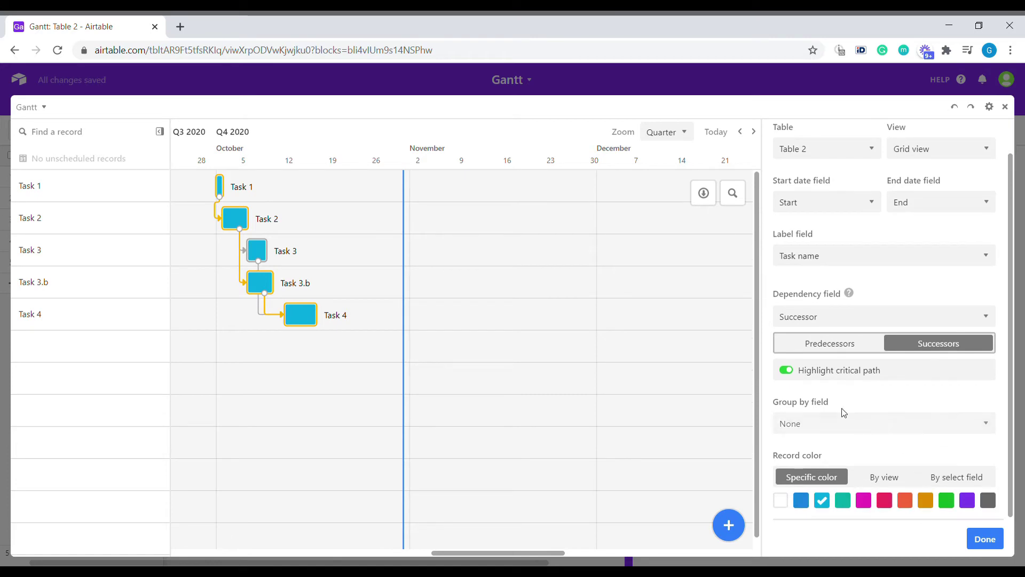
pyautogui.click(794, 374)
pyautogui.click(795, 375)
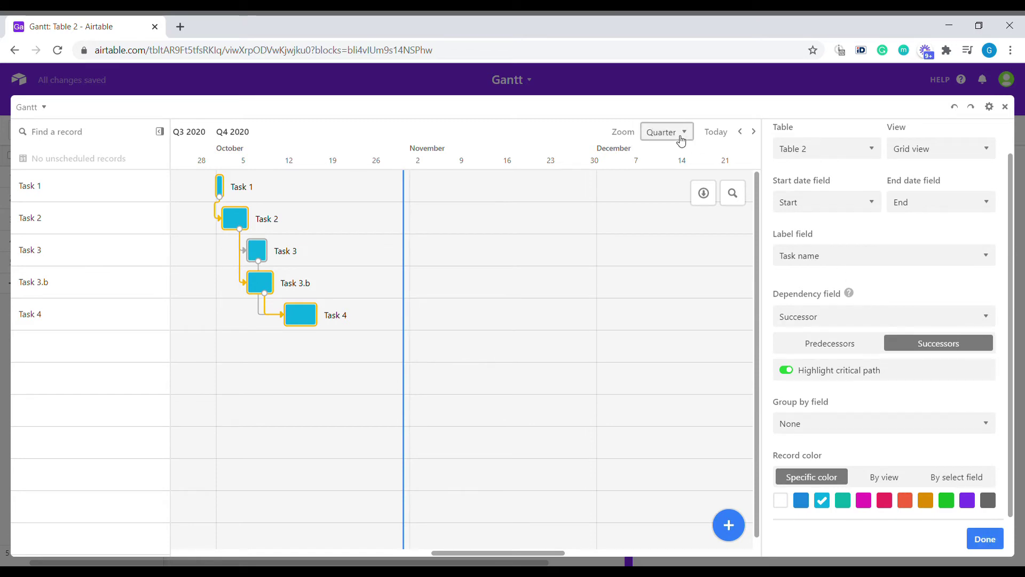
pyautogui.click(677, 166)
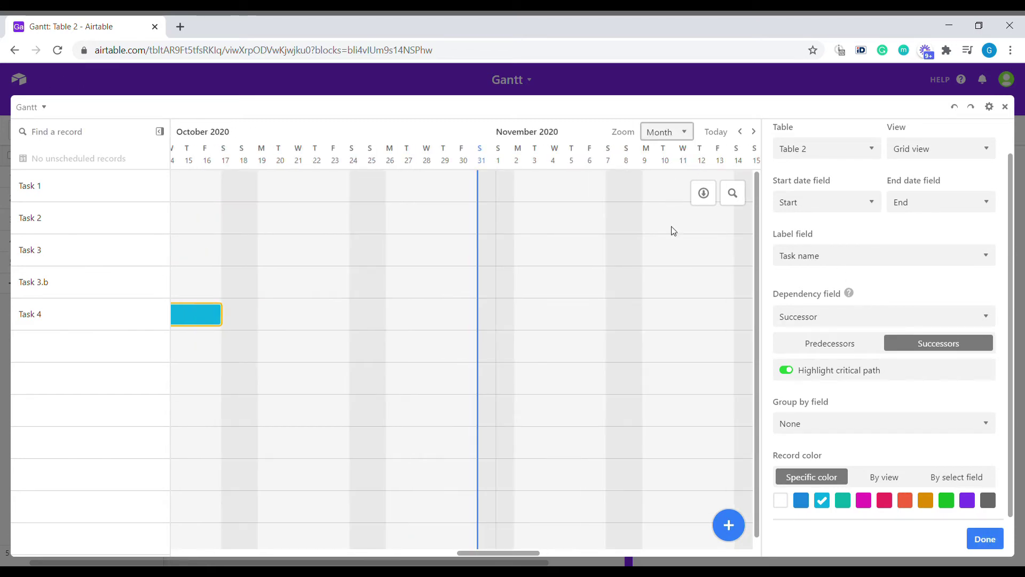
pyautogui.moveTo(507, 553); pyautogui.dragTo(445, 550)
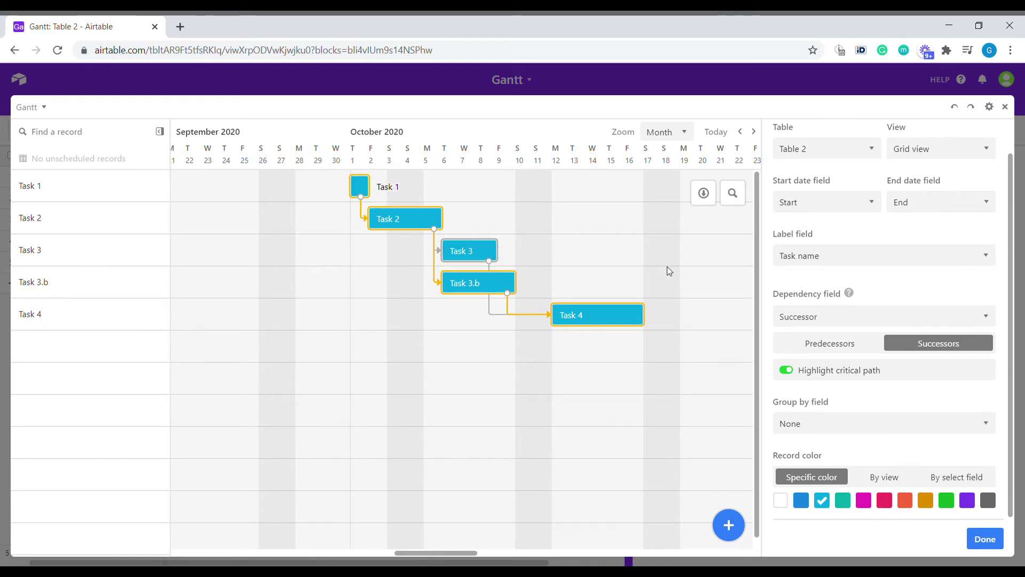
pyautogui.click(985, 539)
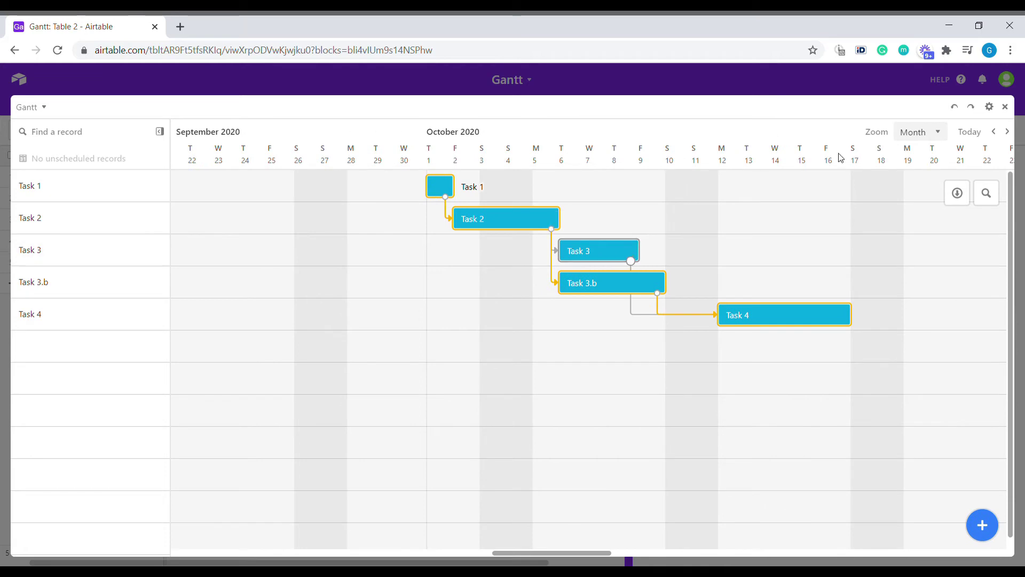
pyautogui.click(1005, 107)
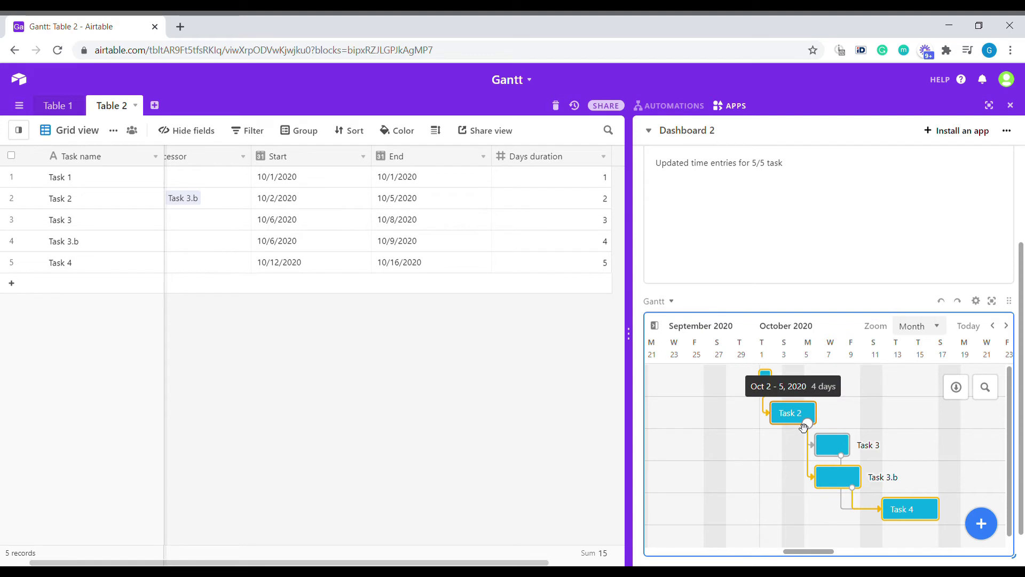
# - Change Task 1's start date to October 3, 2020
pyautogui.click(573, 206)
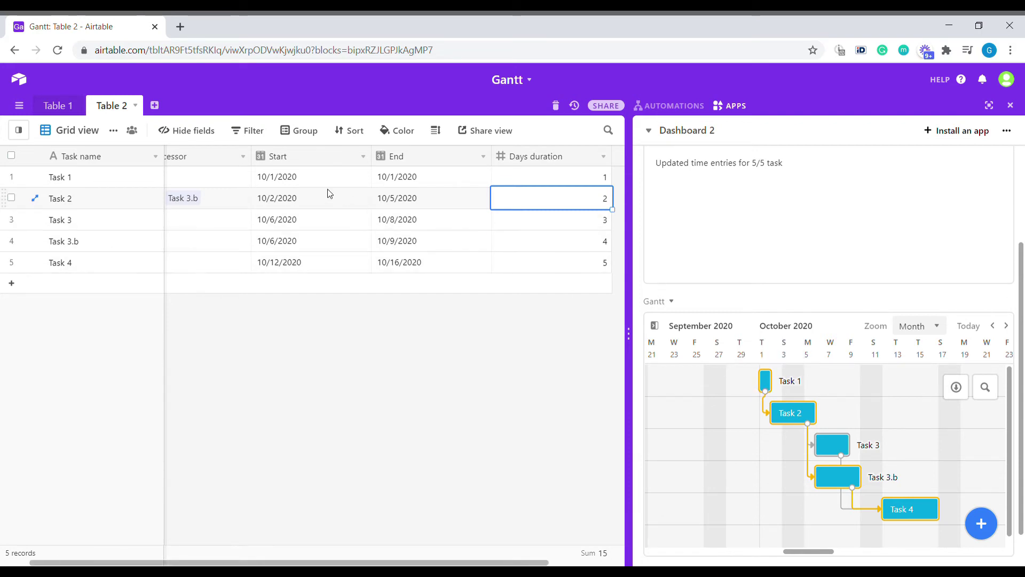
pyautogui.click(318, 179)
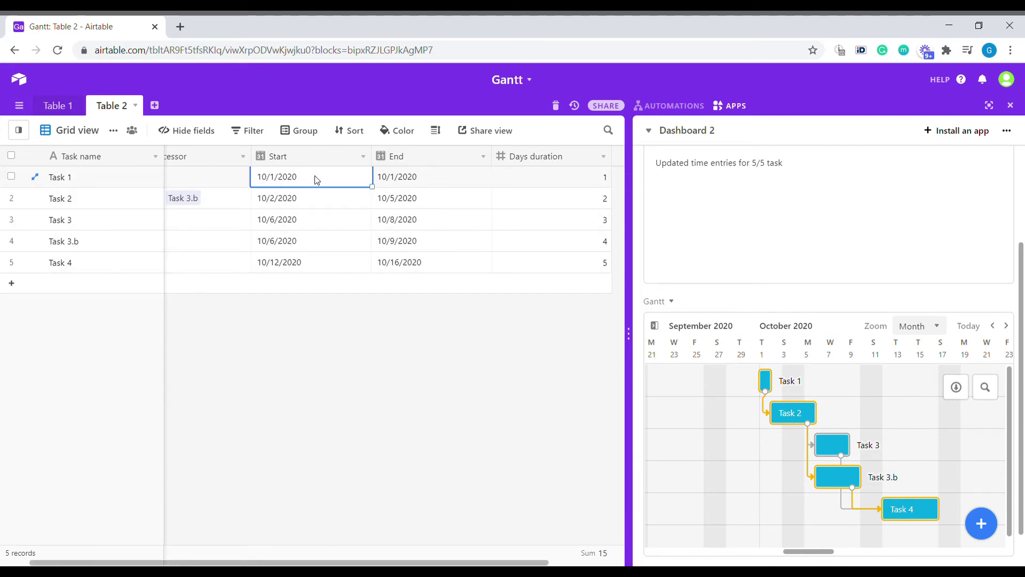
pyautogui.click(317, 179)
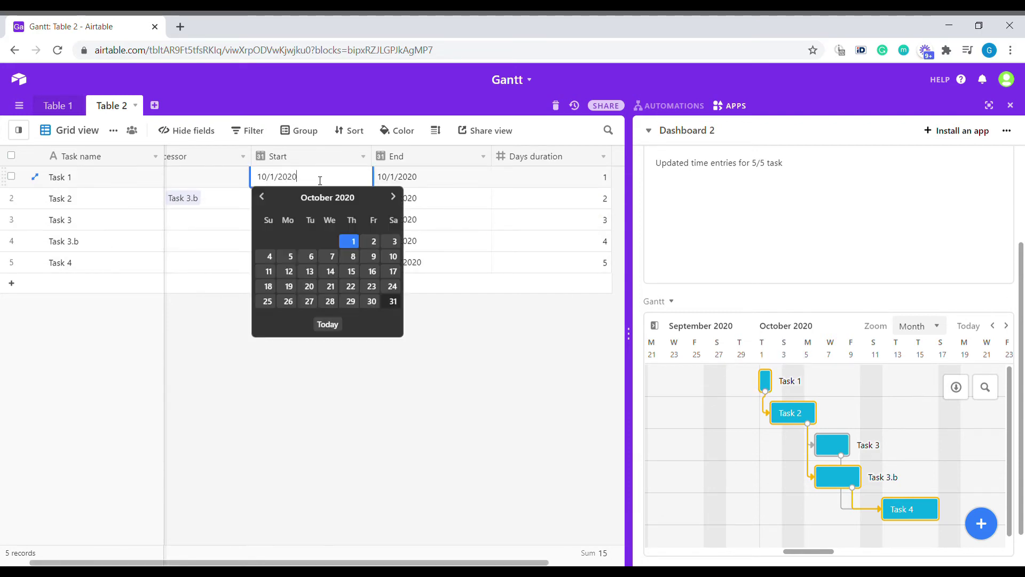
pyautogui.click(394, 242)
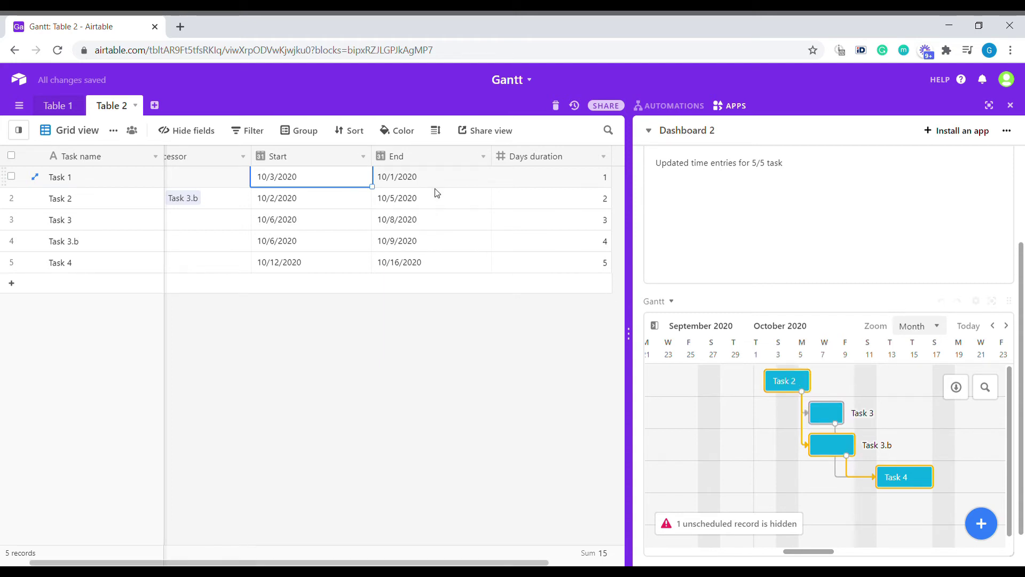
# - Run the rescheduling script in the Scripting app with Task 1 as the start record
pyautogui.scroll(3, 975, 235)
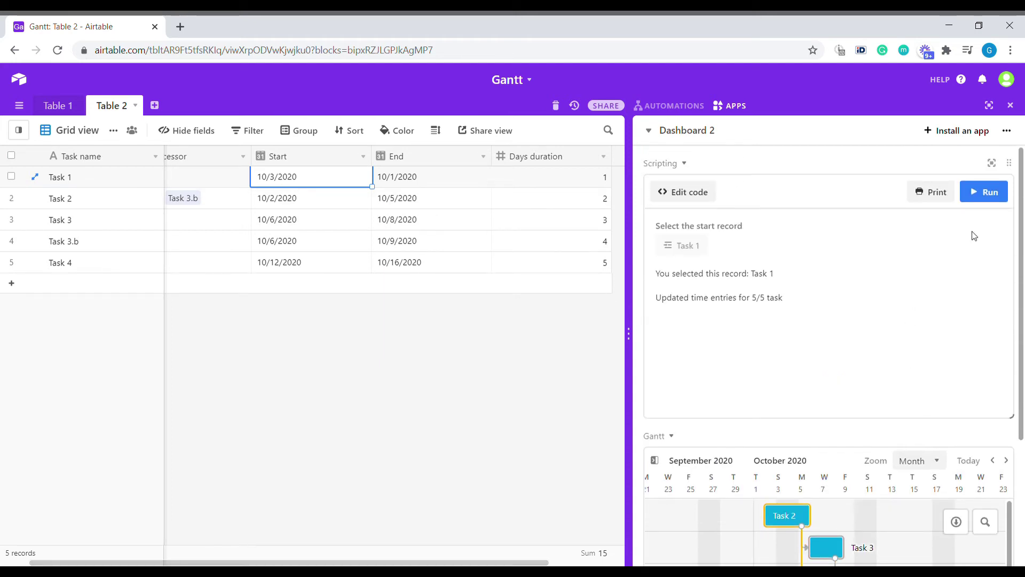
pyautogui.click(985, 192)
pyautogui.click(711, 246)
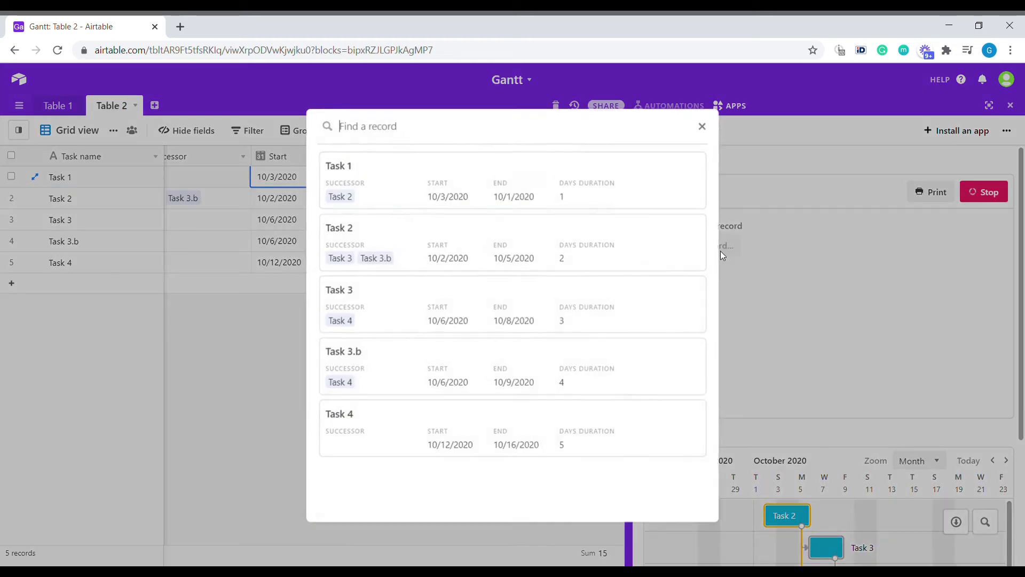
pyautogui.click(429, 185)
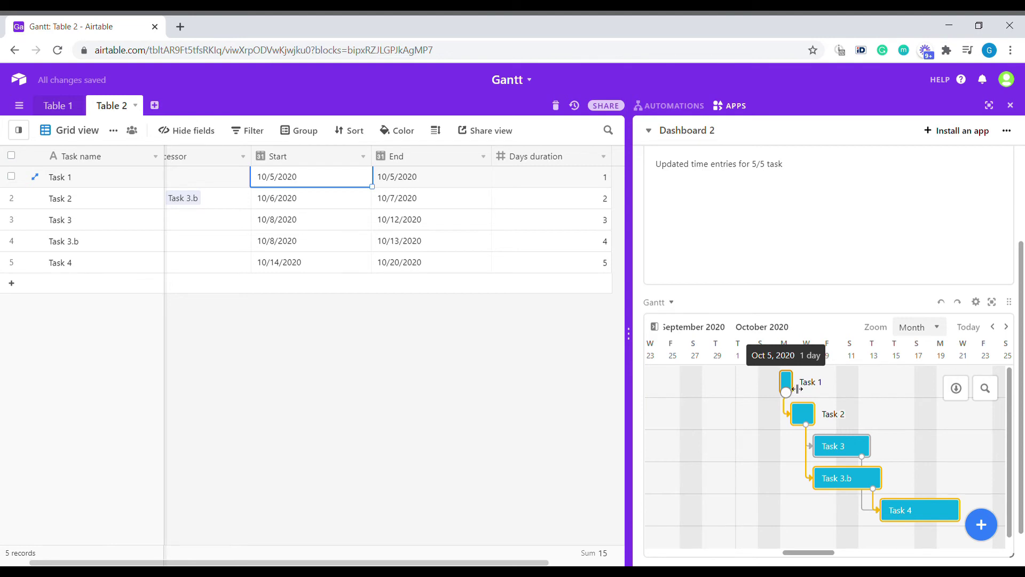
# - Insert a button field named 'Run the script' to the right of Days duration
pyautogui.click(544, 201)
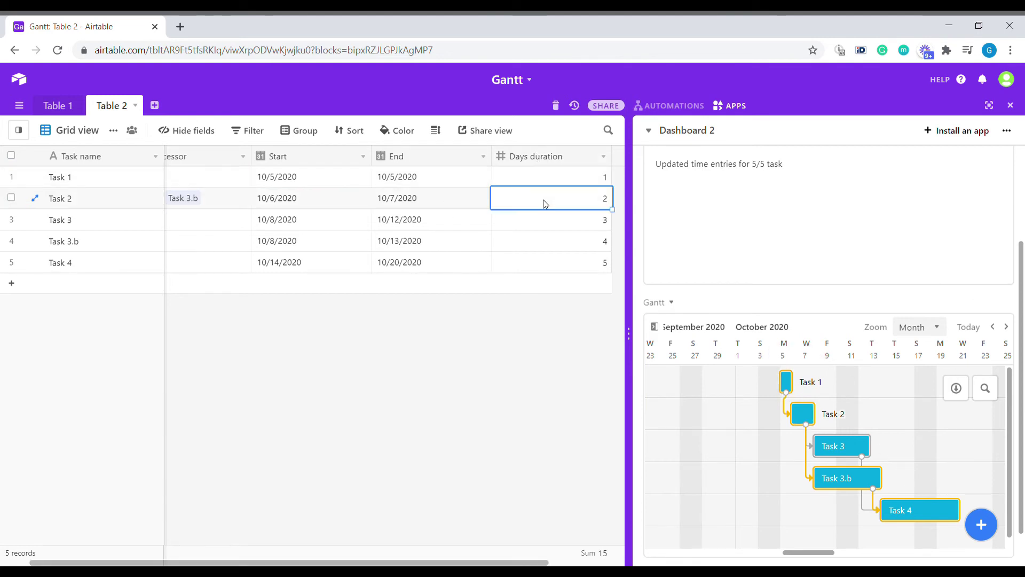
pyautogui.rightClick(580, 160)
pyautogui.click(568, 311)
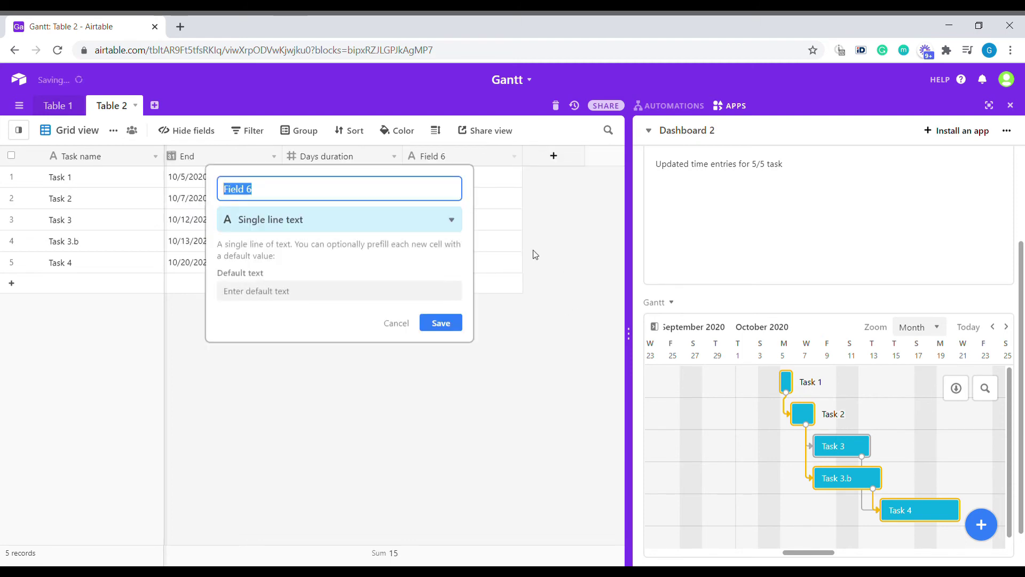
pyautogui.click(404, 221)
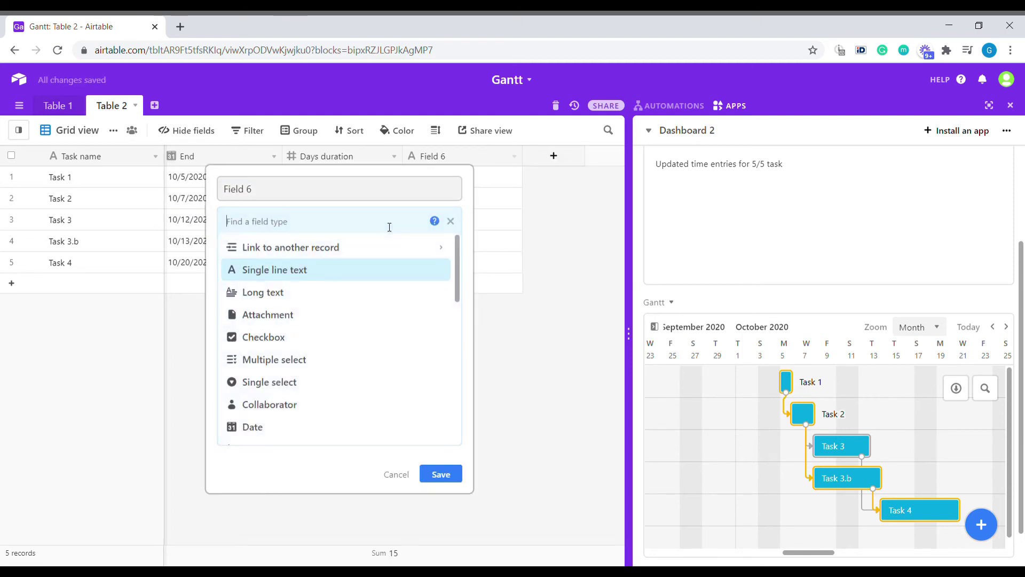
pyautogui.write('bu')
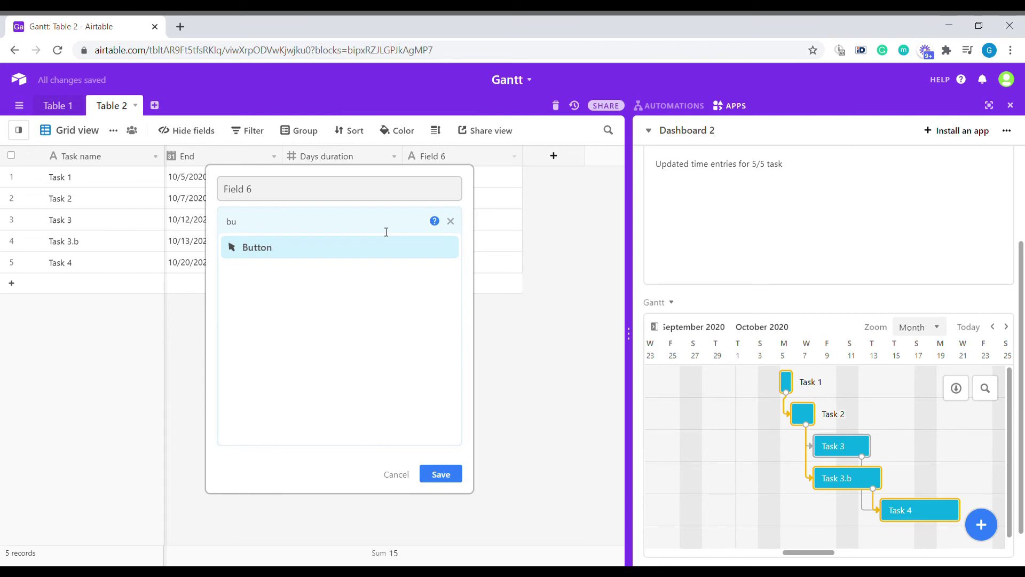
pyautogui.click(361, 247)
pyautogui.tripleClick(270, 190)
pyautogui.write('Run the script')
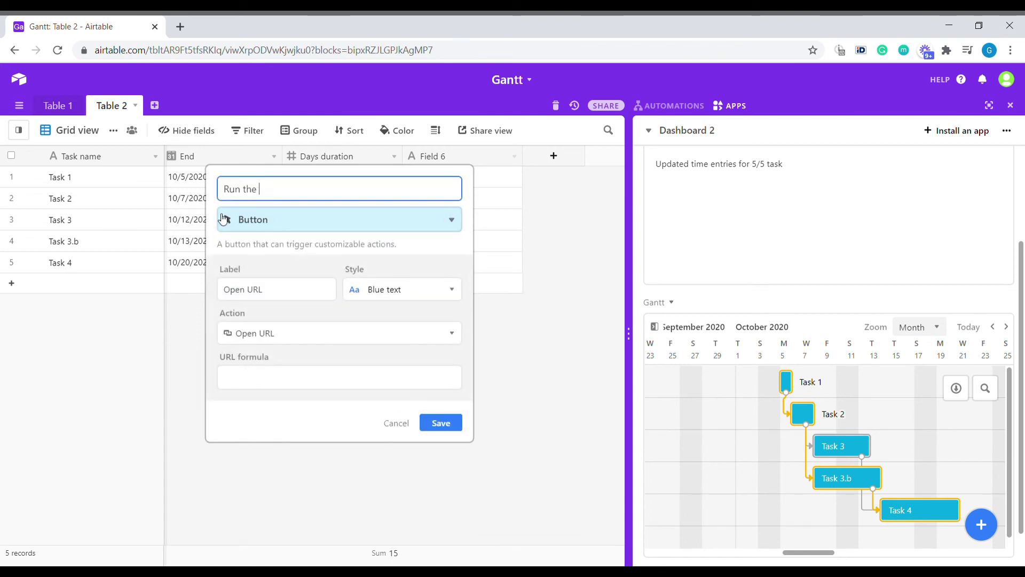
# - Label the button 'Start here', style it solid purple, and set its action to Run script
pyautogui.tripleClick(228, 291)
pyautogui.write('Start here')
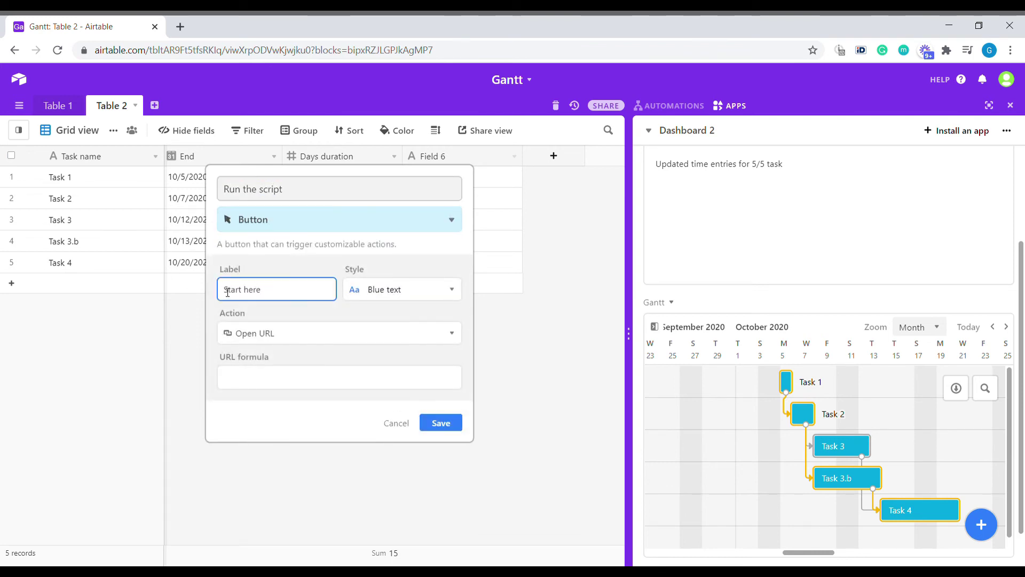
pyautogui.click(398, 290)
pyautogui.click(523, 372)
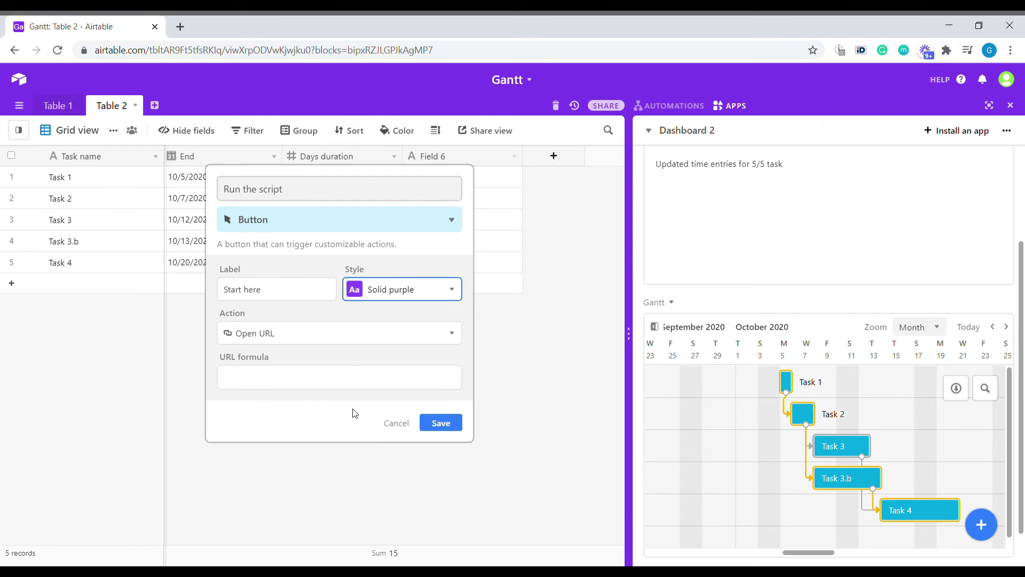
pyautogui.click(277, 341)
pyautogui.click(305, 431)
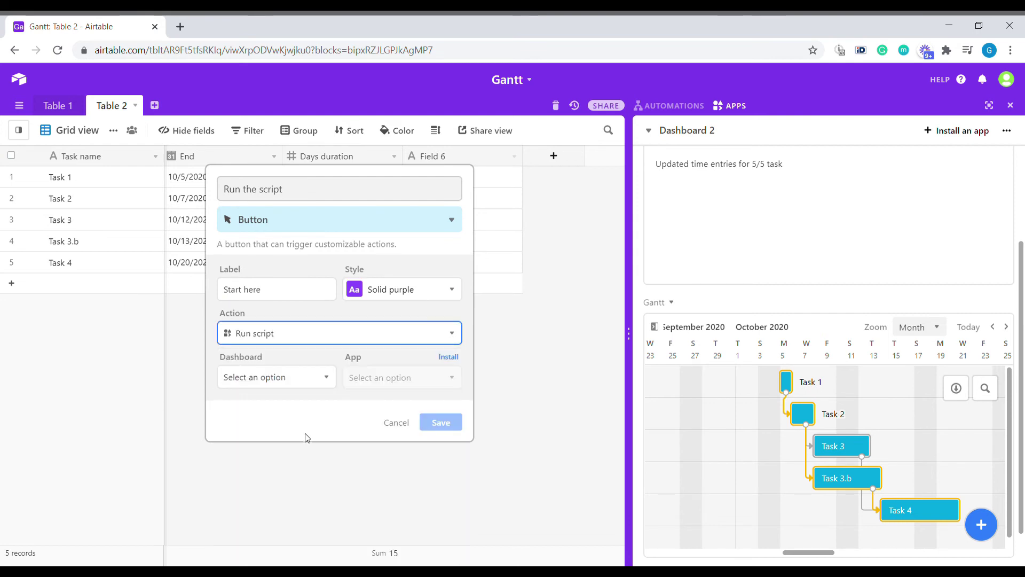
# - Target Dashboard 2's Scripting app, save the field, and move the Gantt app above Scripting
pyautogui.click(293, 385)
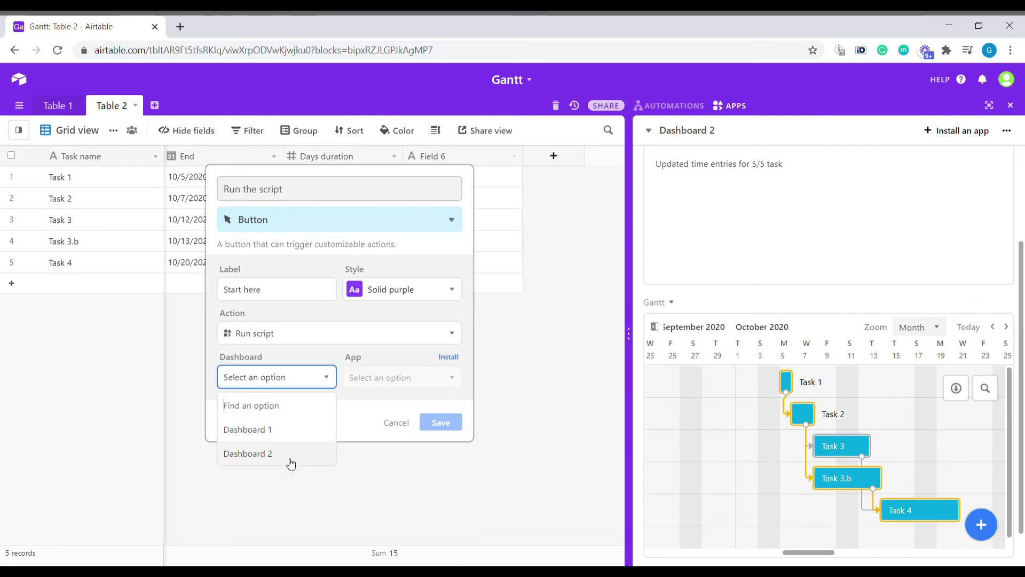
pyautogui.click(291, 458)
pyautogui.click(409, 380)
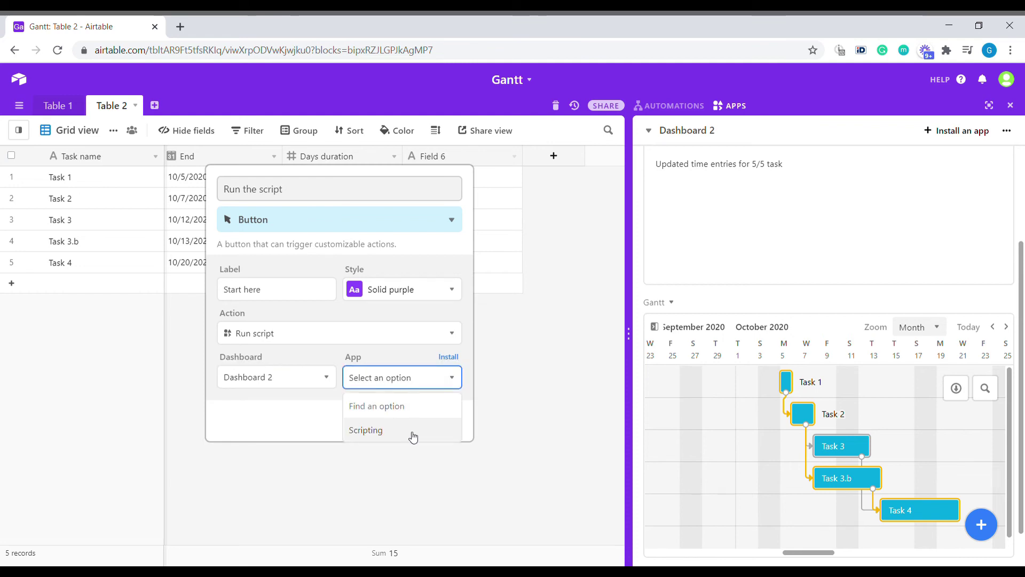
pyautogui.click(379, 436)
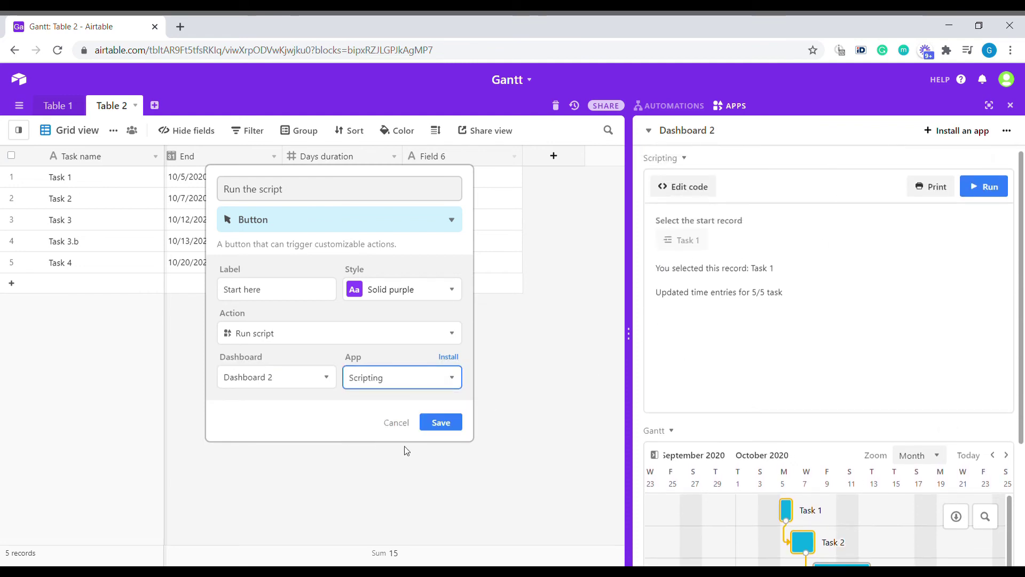
pyautogui.click(441, 422)
pyautogui.moveTo(1009, 430); pyautogui.dragTo(1018, 189)
# - Set Task 2's start to 10/13/2020 and rerun the script from its Start here button
pyautogui.hscroll(-3, 273, 319)
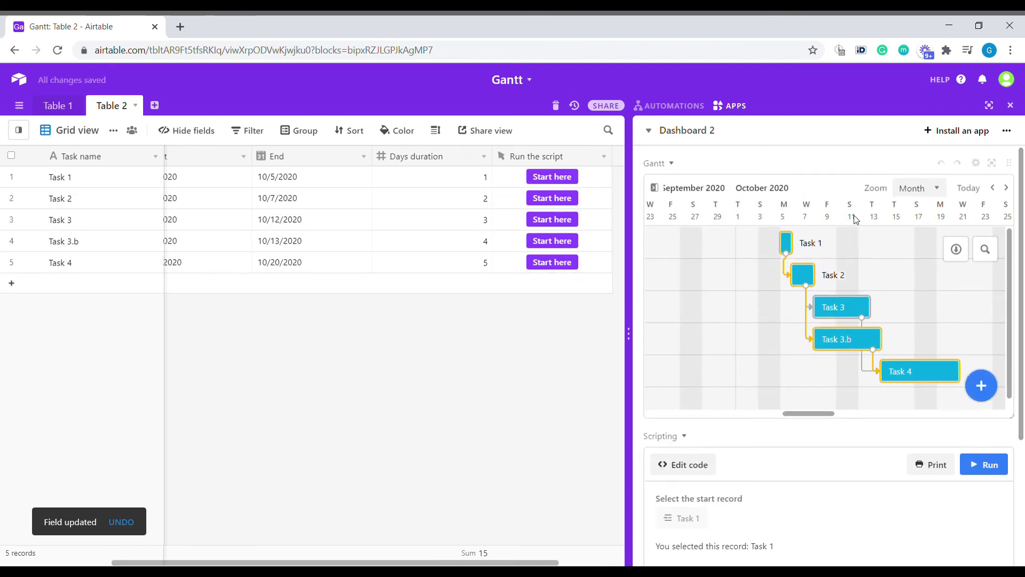
pyautogui.moveTo(807, 283)
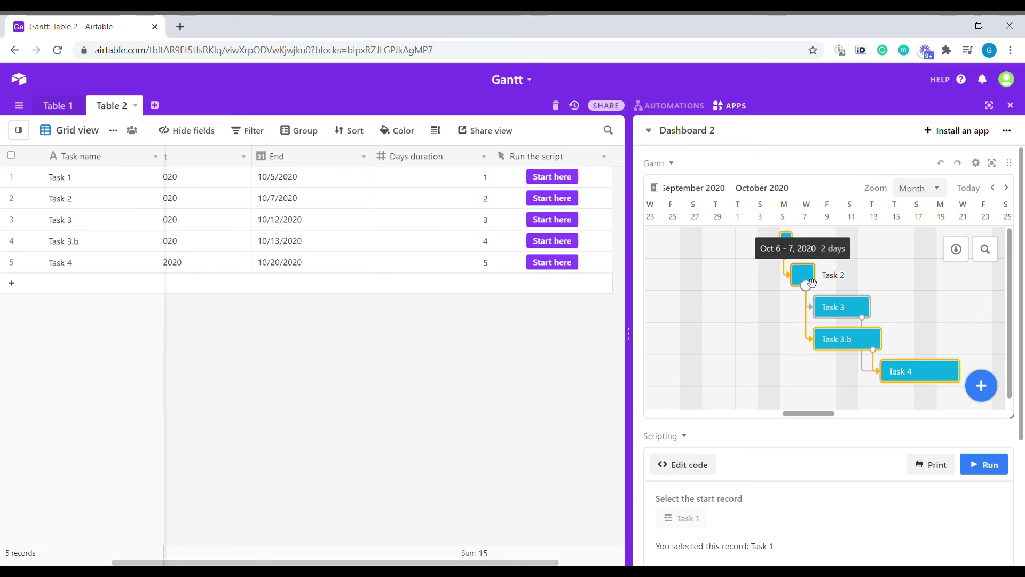
pyautogui.click(209, 206)
pyautogui.click(206, 204)
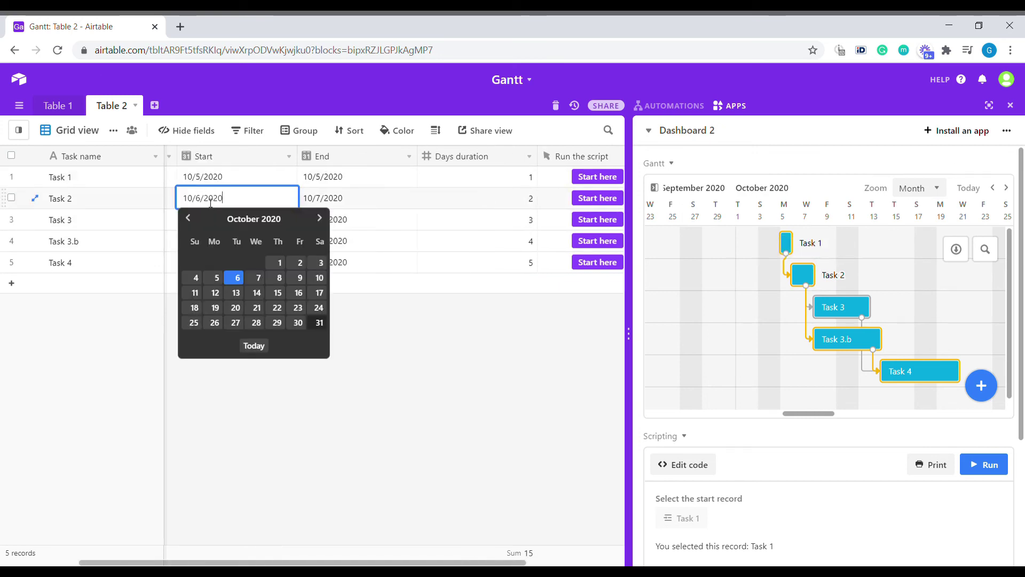
pyautogui.click(236, 293)
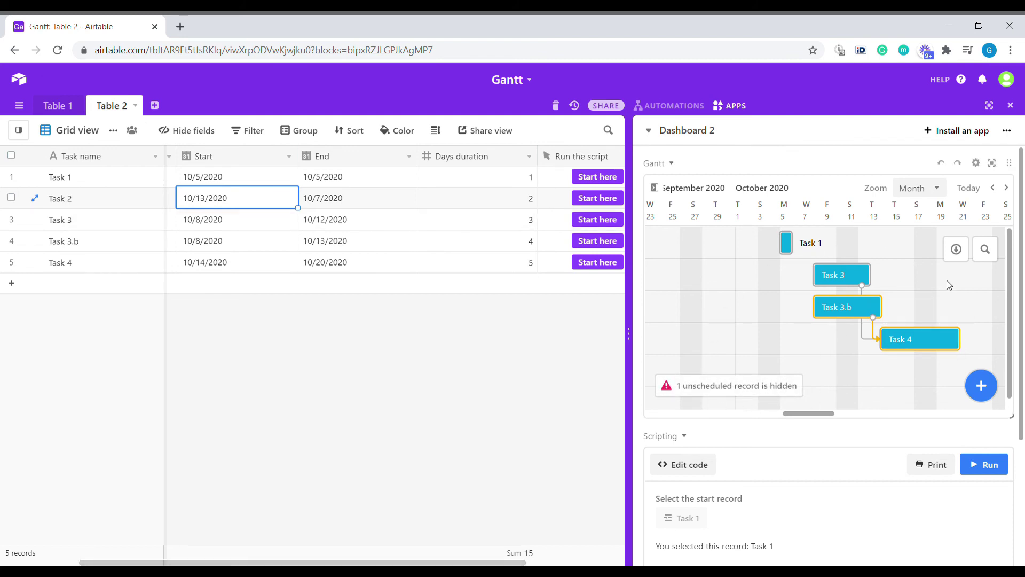
pyautogui.click(596, 200)
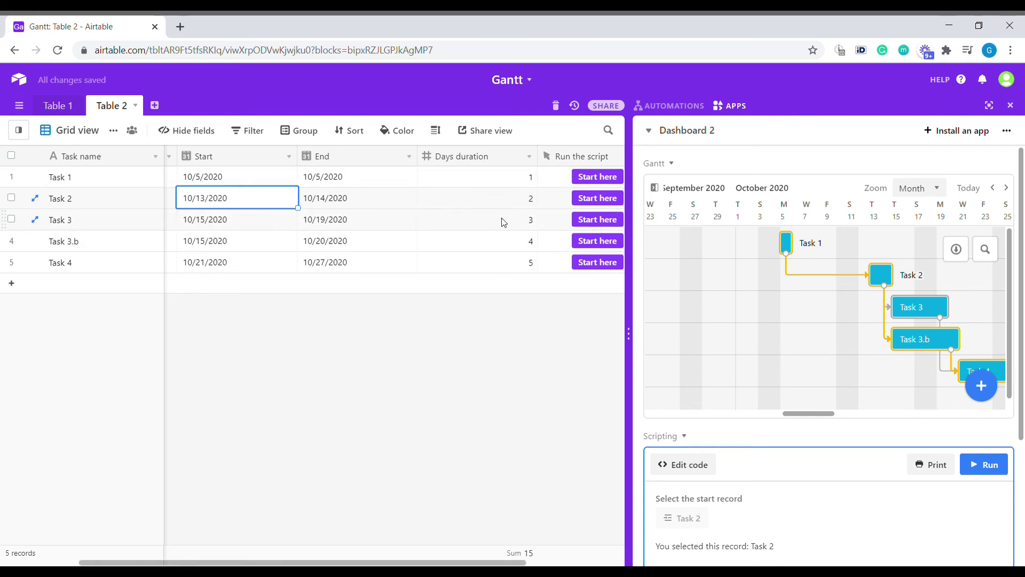
# - Change Task 3's duration to 7 days and rerun the script from its Start here button
pyautogui.click(518, 225)
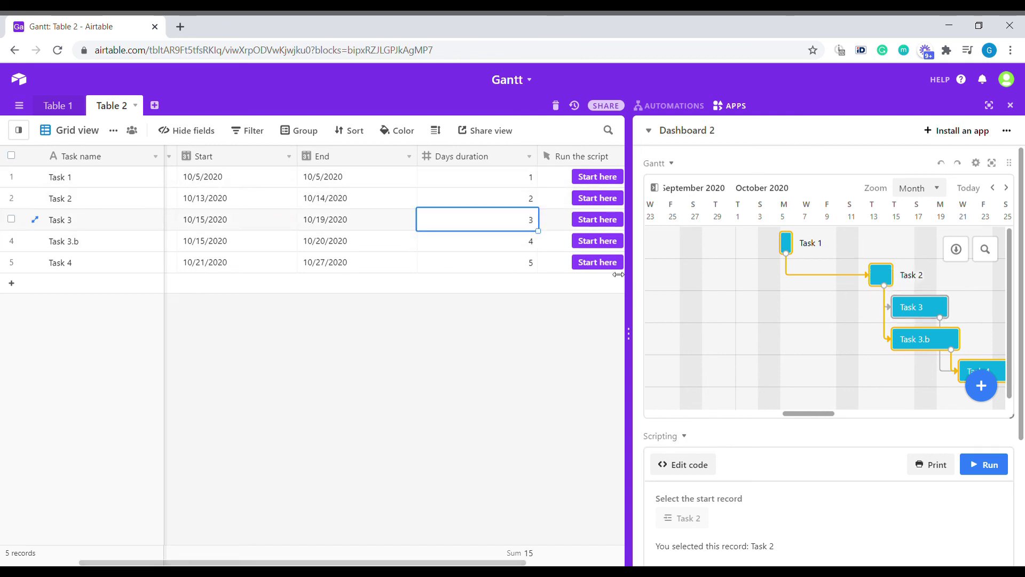
pyautogui.doubleClick(534, 230)
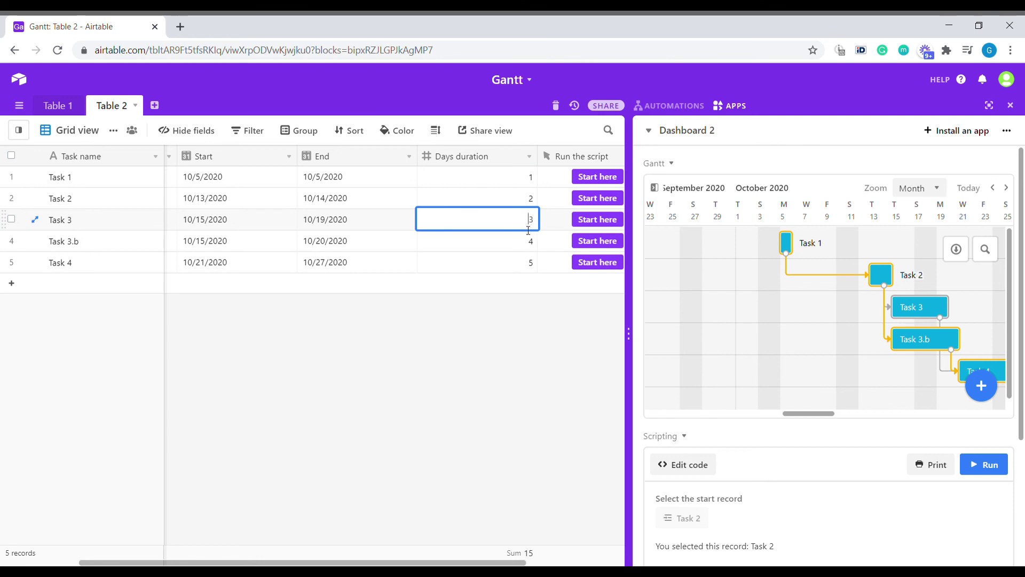
pyautogui.write('7')
pyautogui.click(398, 225)
pyautogui.click(593, 225)
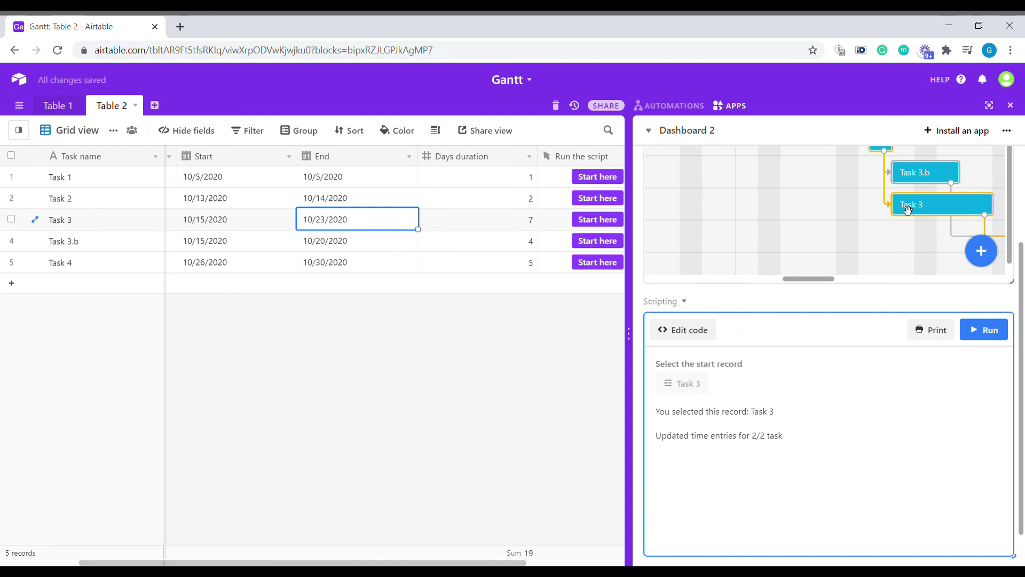
pyautogui.moveTo(821, 278); pyautogui.dragTo(842, 284)
pyautogui.scroll(3, 823, 294)
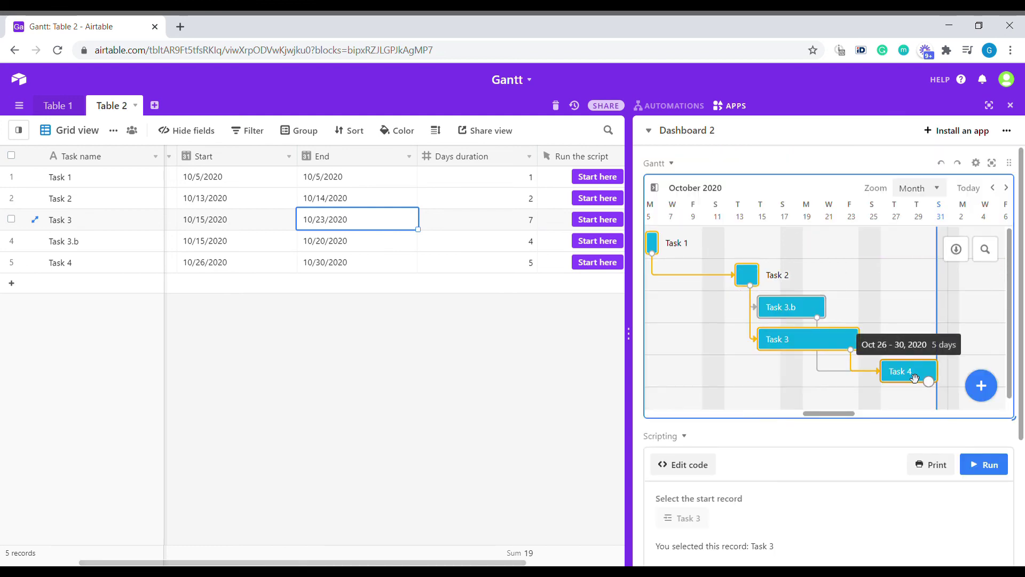
pyautogui.moveTo(842, 414)
pyautogui.mouseDown()
pyautogui.moveTo(827, 412)
pyautogui.moveTo(836, 415)
pyautogui.mouseUp()
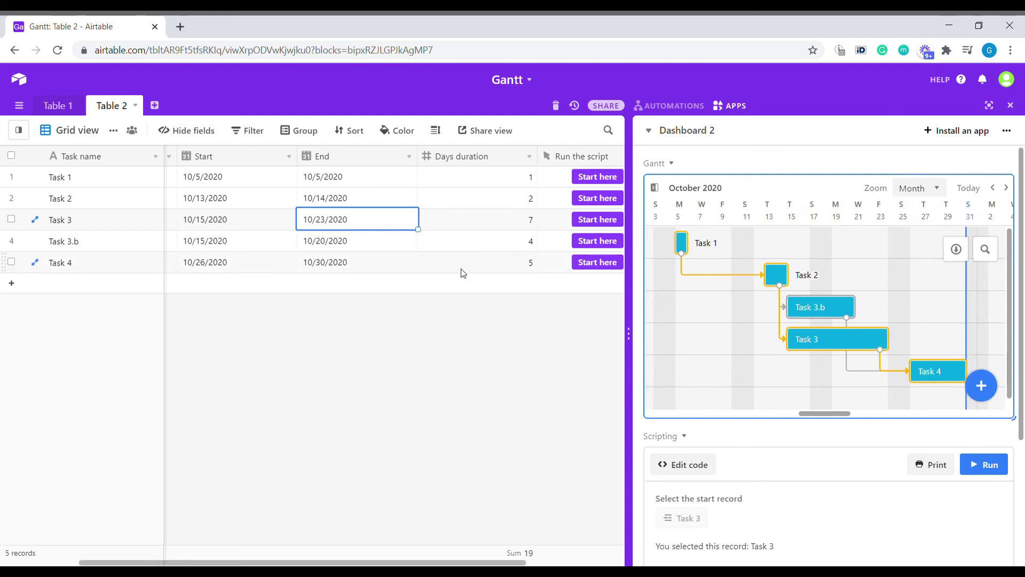
# - Set Task 4's duration to 8 days and rerun the script from Task 4
pyautogui.click(491, 264)
pyautogui.click(485, 224)
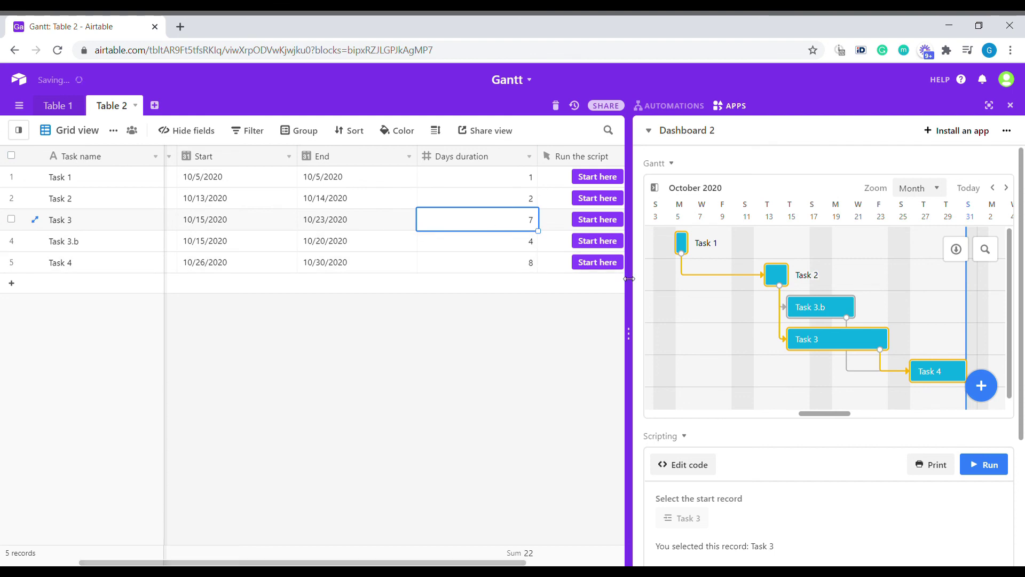
pyautogui.click(592, 266)
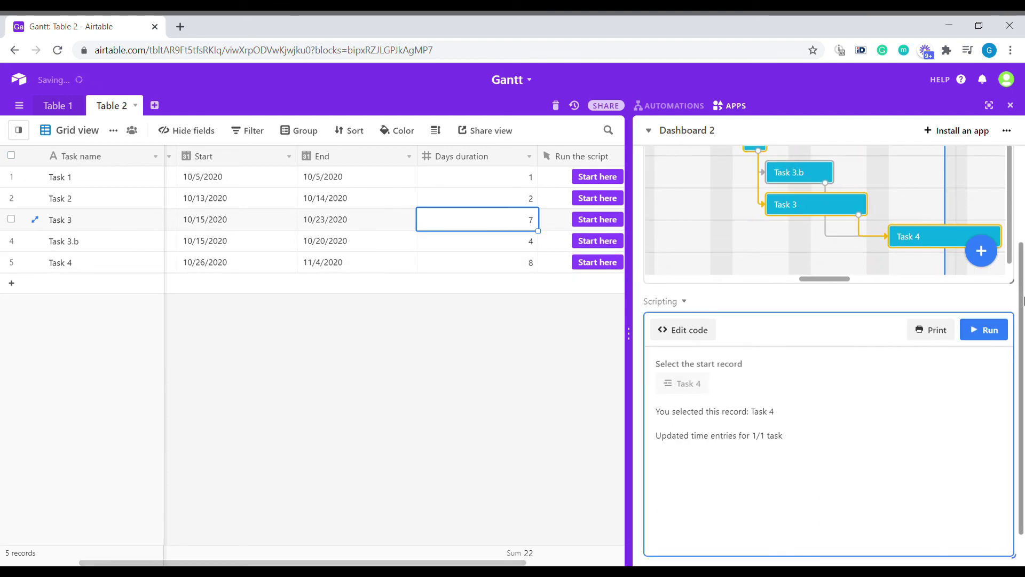